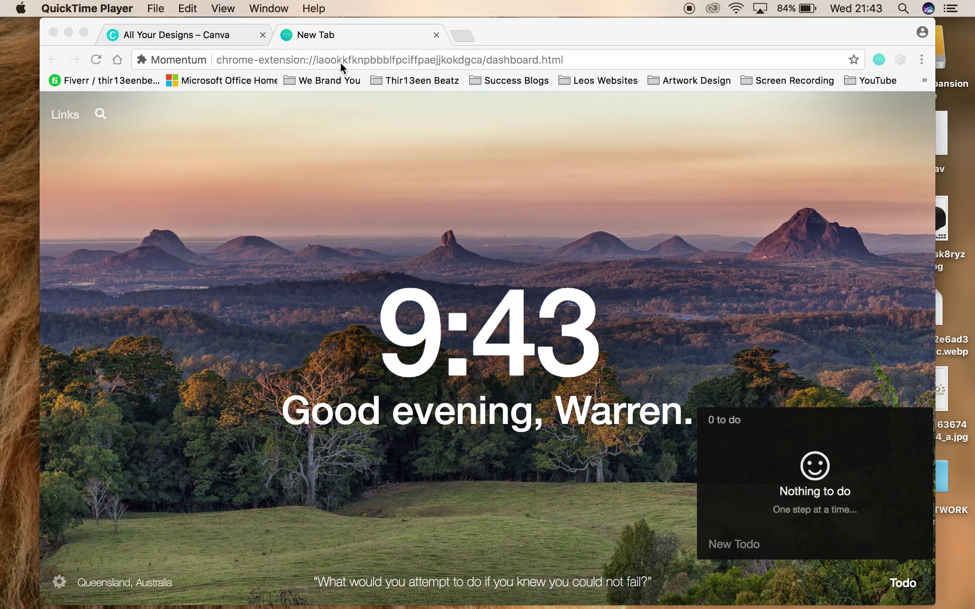
- Select the current URL in the new Momentum tab's address bar
left_click(291, 58)
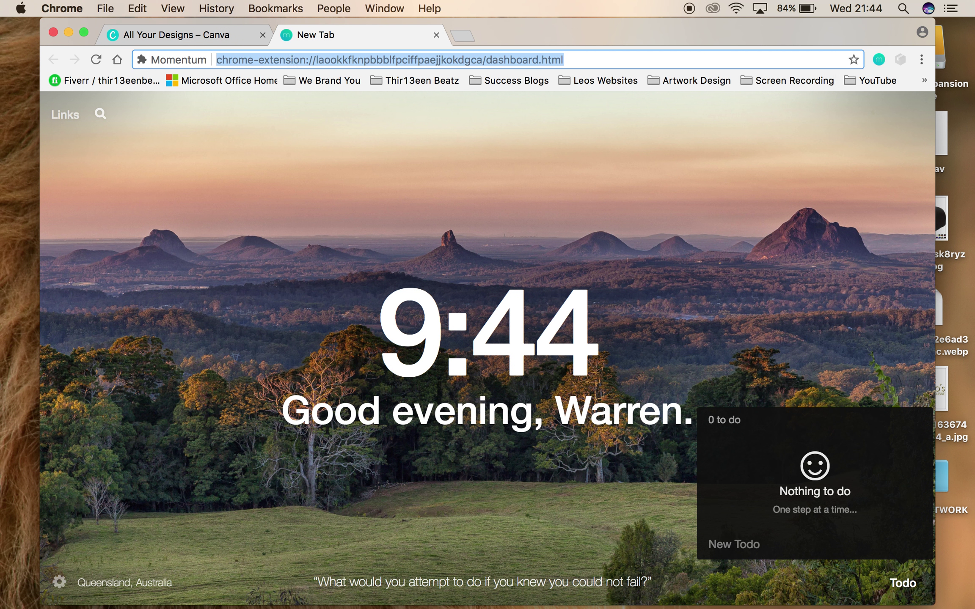
type("www.")
key("BackSpace")
key("BackSpace")
type("can")
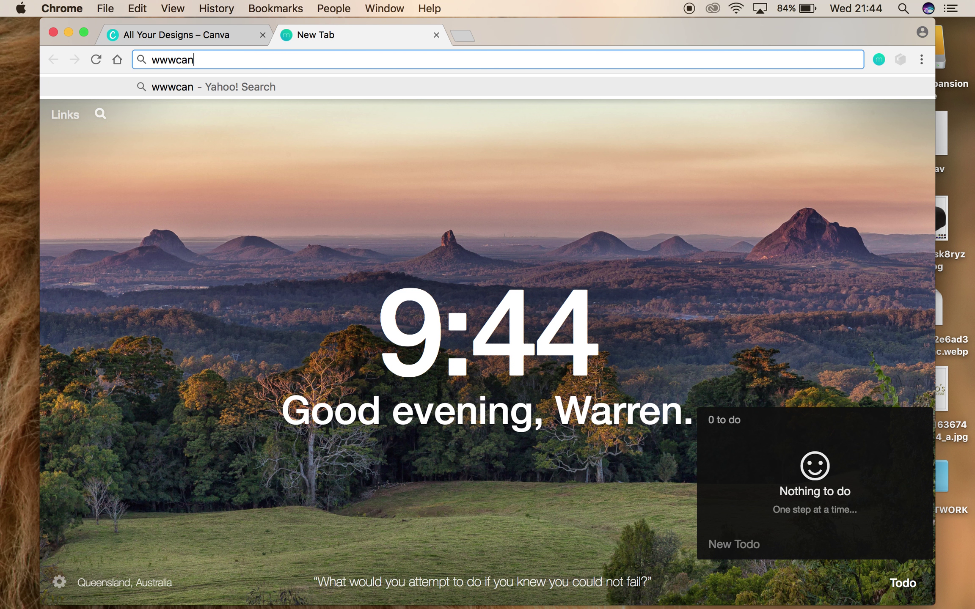
key("BackSpace")
key("BackSpace")
type(".canva")
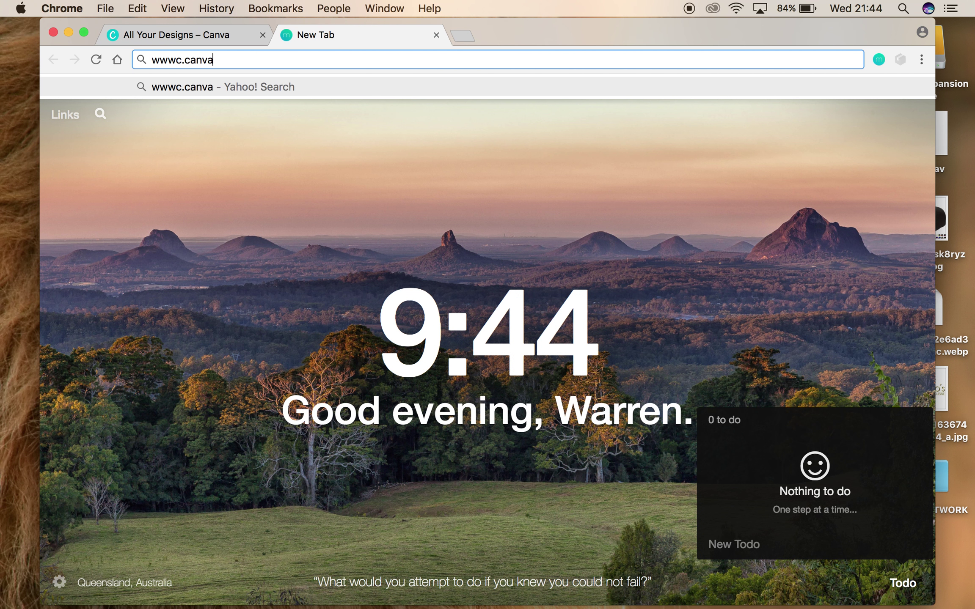
key("BackSpace")
key("BackSpace")
key("BackSpace")
key("BackSpace")
key("BackSpace")
key("BackSpace")
key("BackSpace")
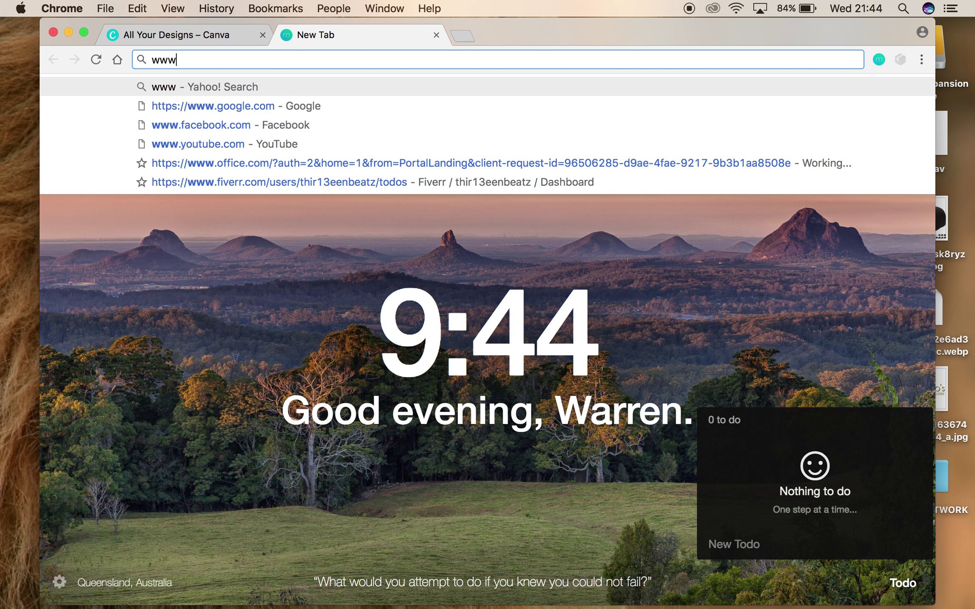
type(".canva.com")
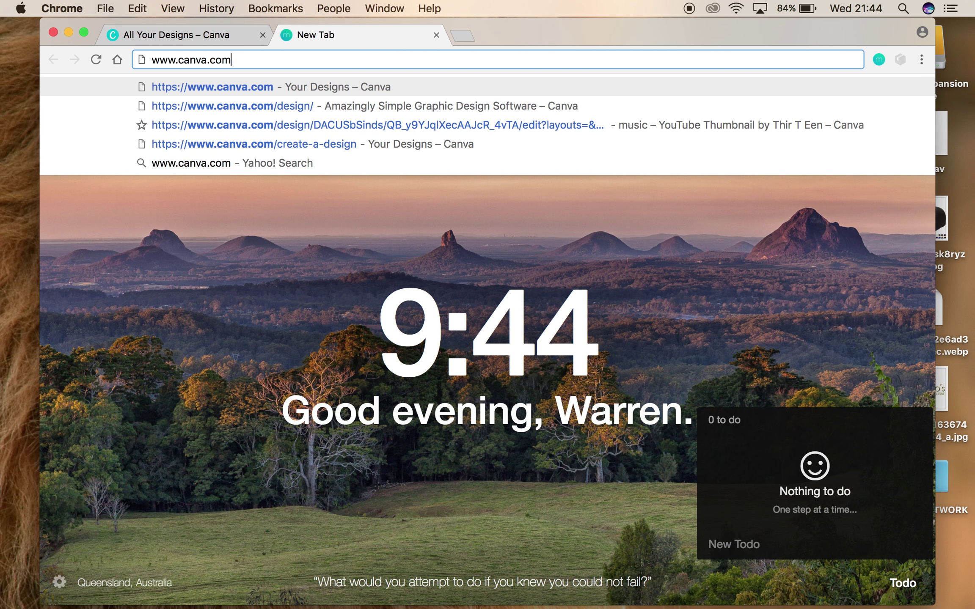
key("Return")
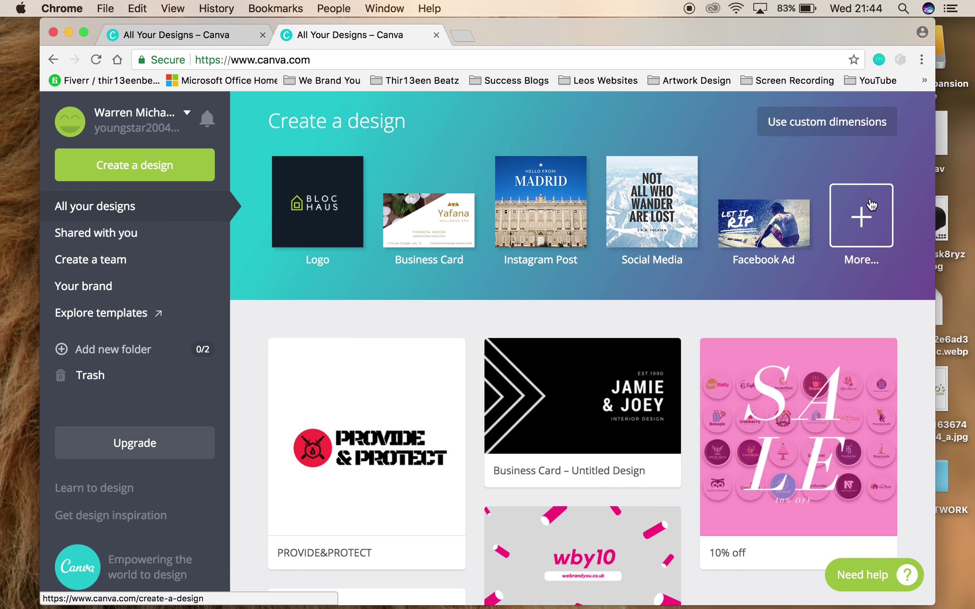
- Browse all design types and start a new Logo design
left_click(861, 215)
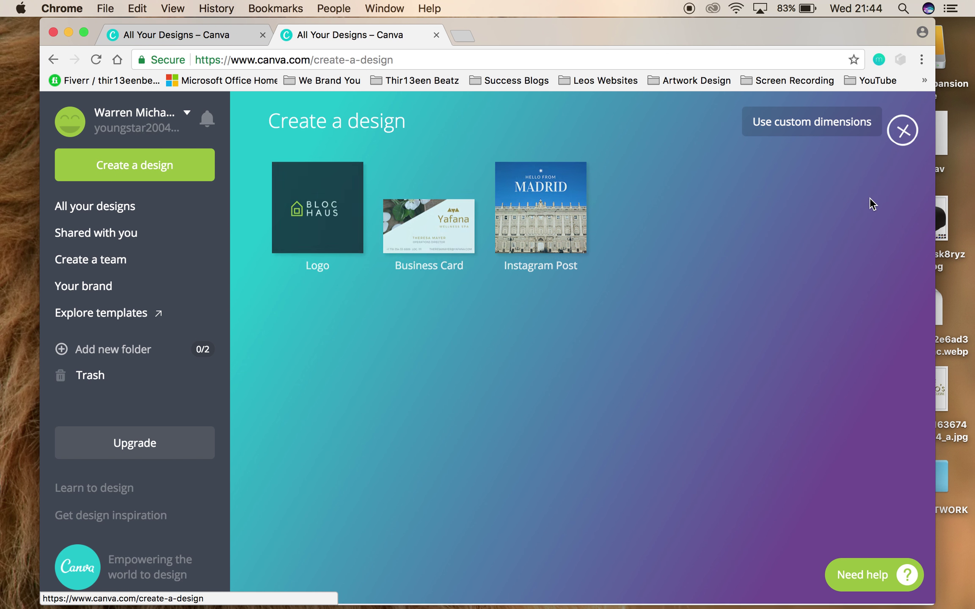
scroll(684, 307, "down", 5)
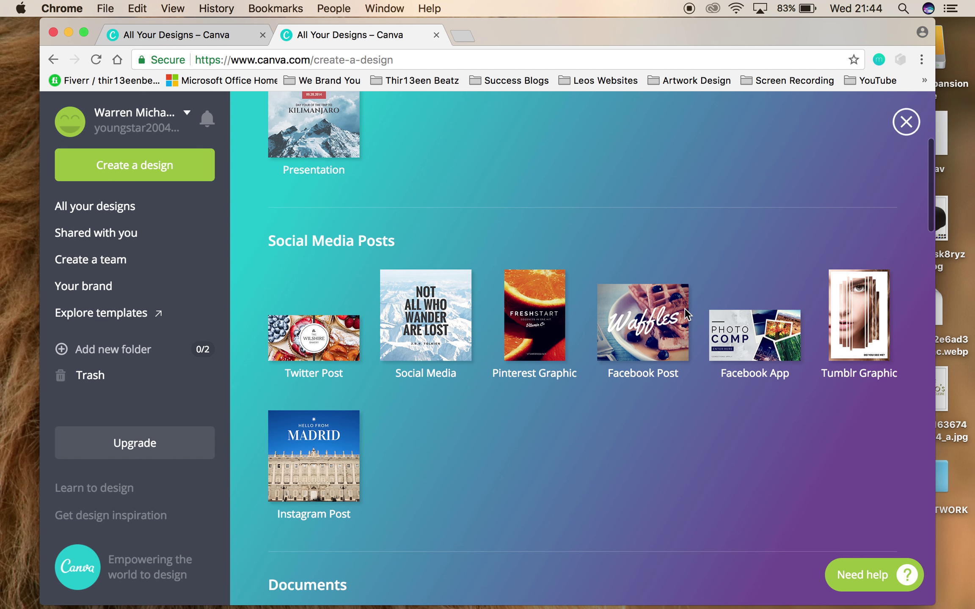
scroll(684, 307, "up", 3)
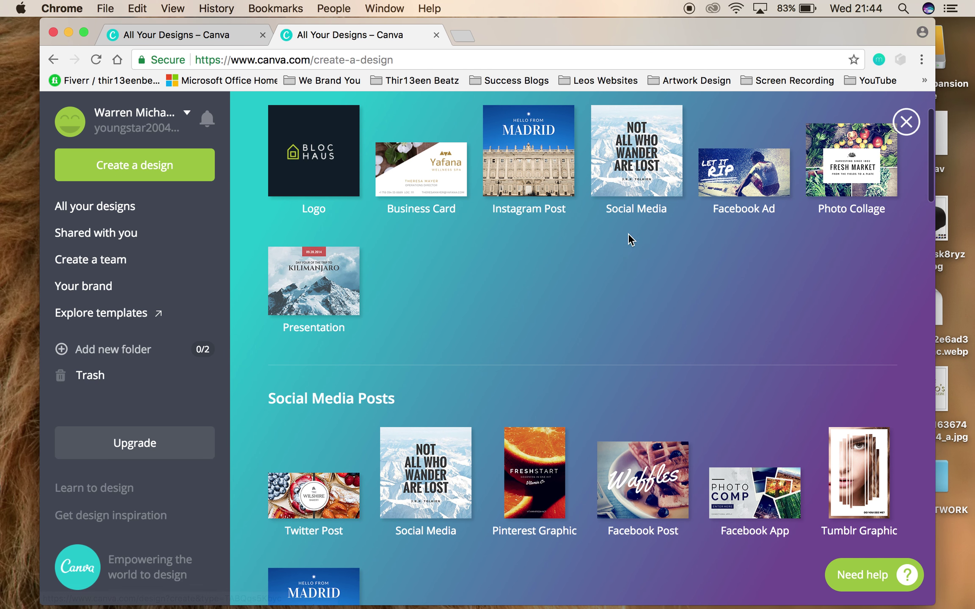
scroll(669, 268, "down", 5)
scroll(669, 264, "down", 9)
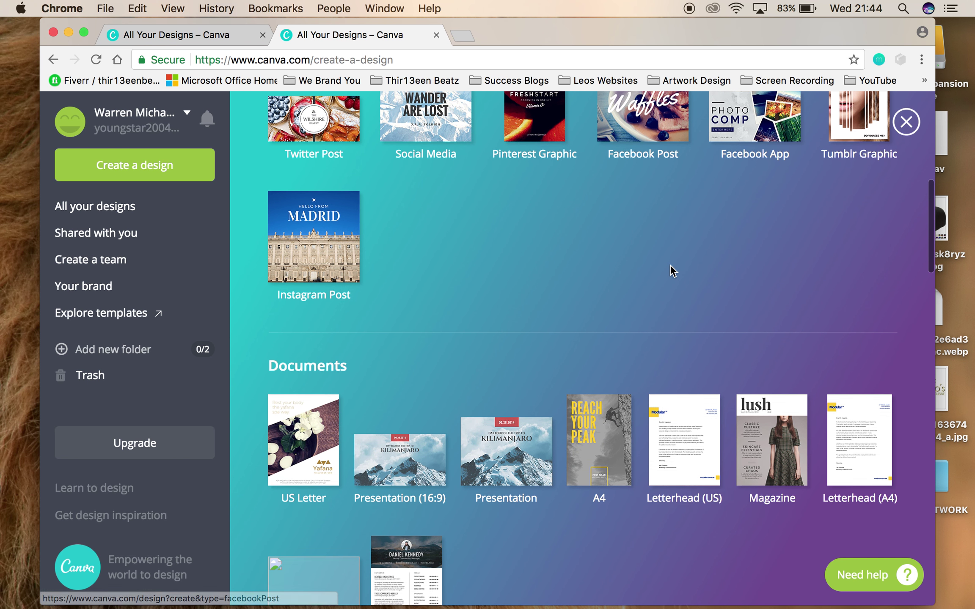
scroll(671, 270, "down", 15)
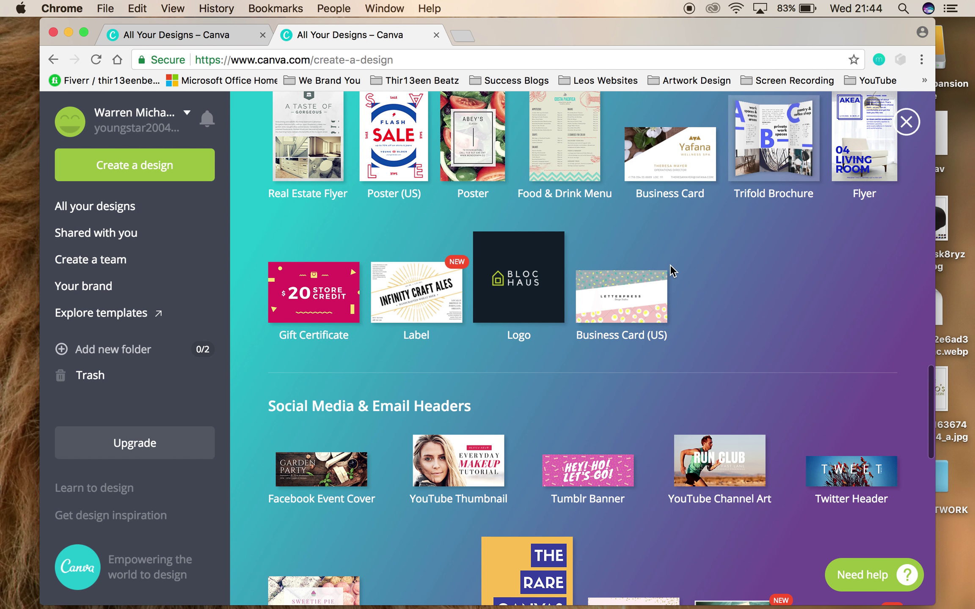
left_click(531, 292)
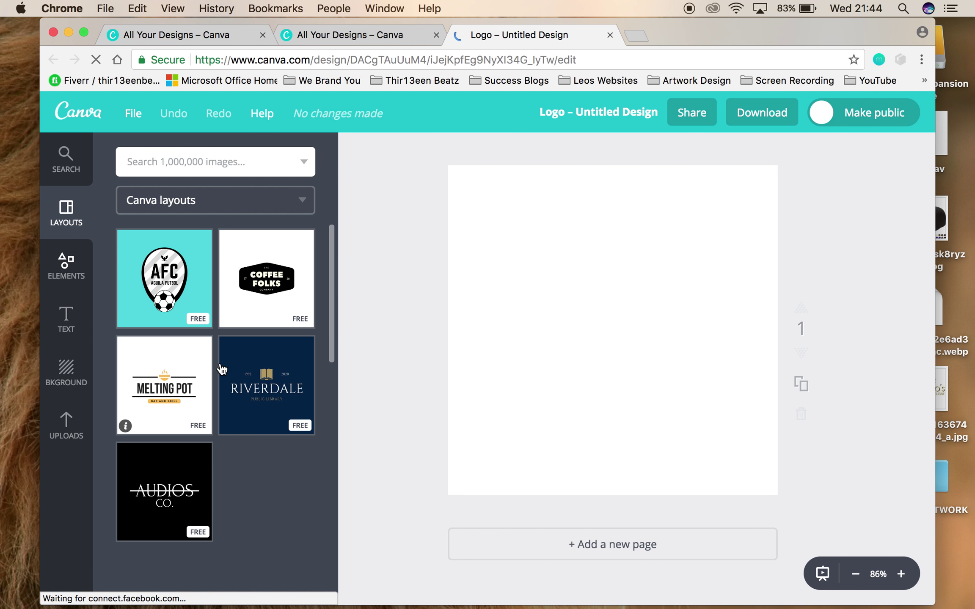
- Scroll the Layouts panel and apply the beats.com logo layout
scroll(227, 375, "down", 10)
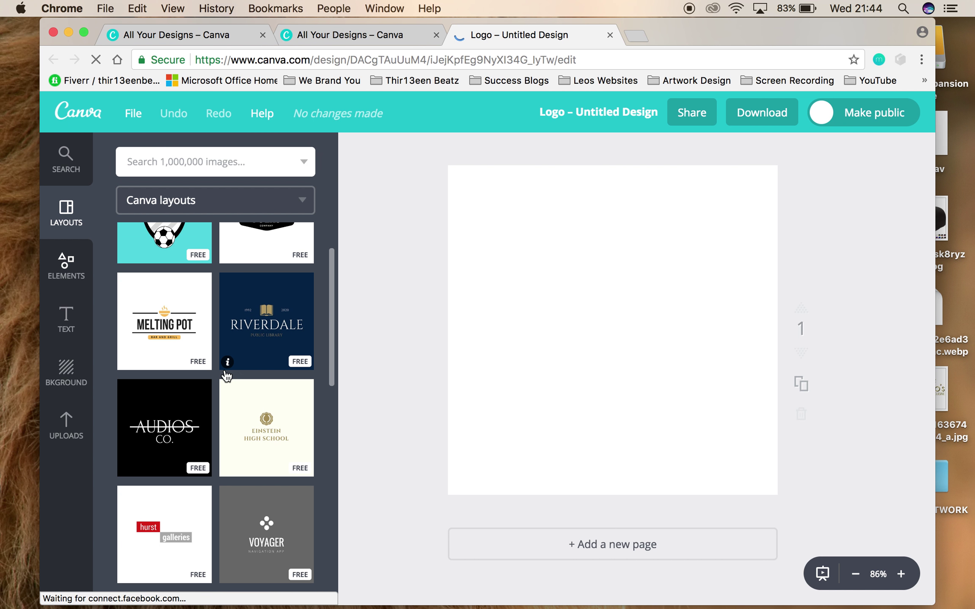
scroll(226, 376, "up", 4)
scroll(226, 376, "down", 3)
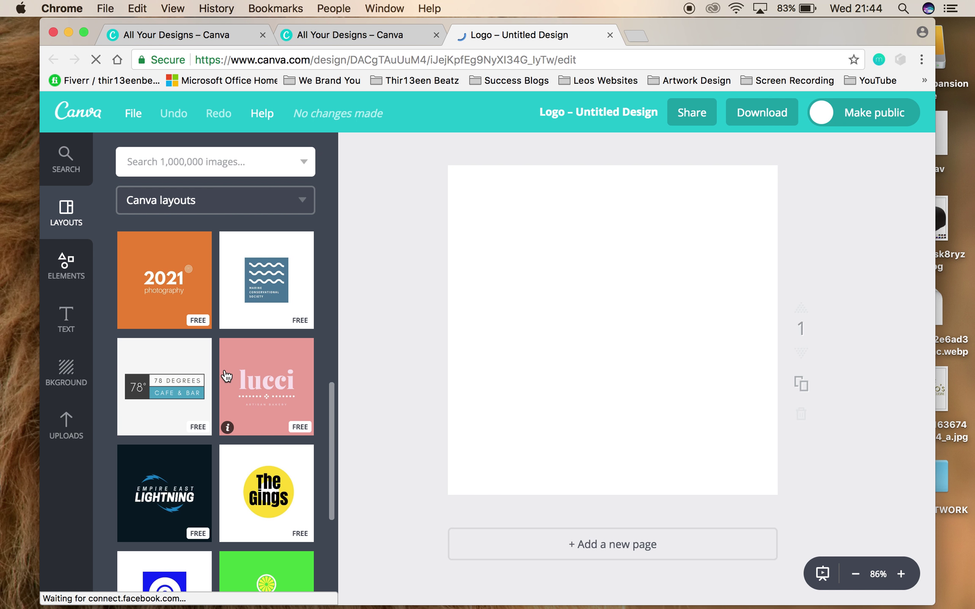
scroll(226, 376, "down", 2)
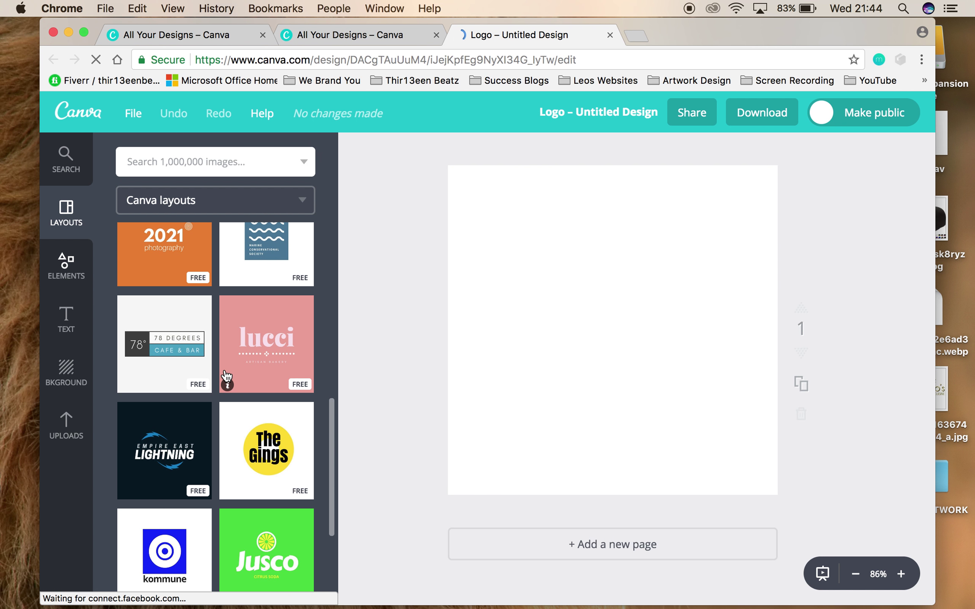
scroll(227, 376, "down", 3)
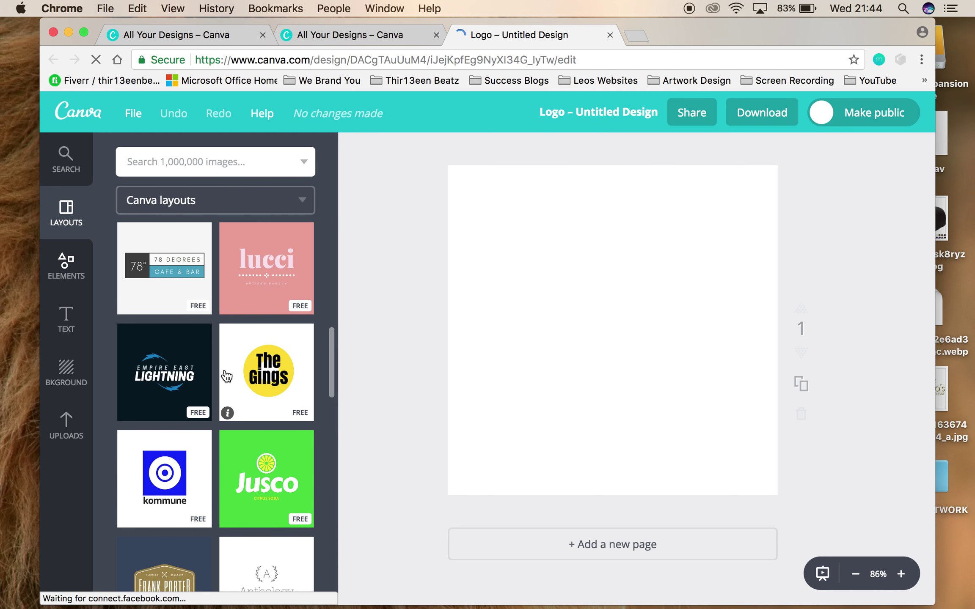
scroll(227, 376, "down", 8)
scroll(227, 376, "down", 15)
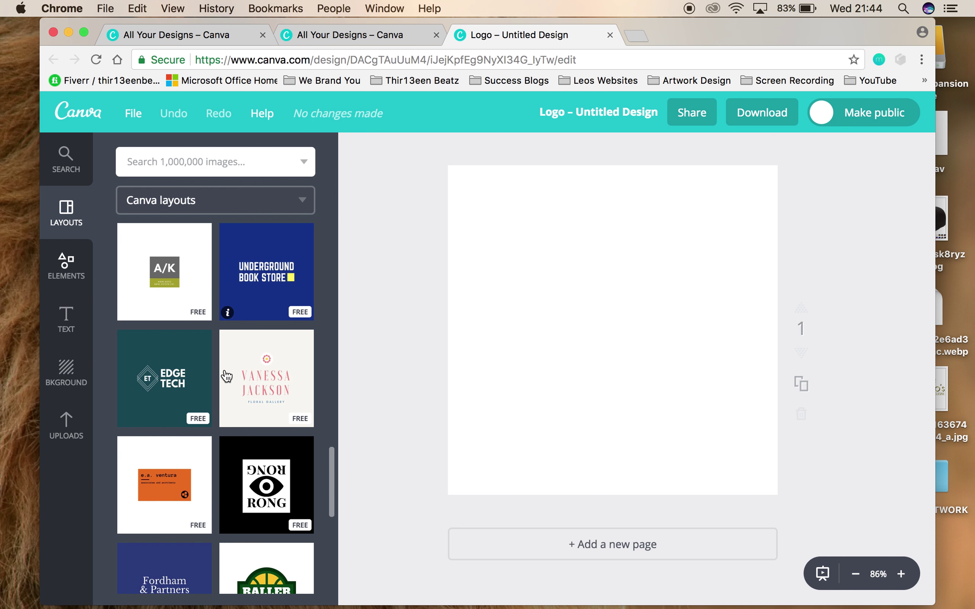
scroll(255, 414, "down", 10)
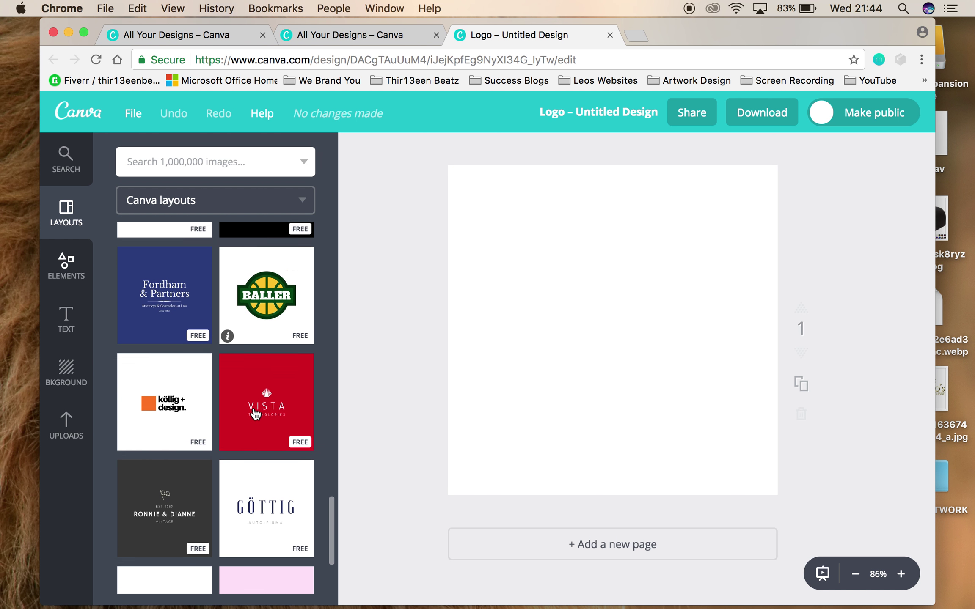
scroll(255, 414, "down", 10)
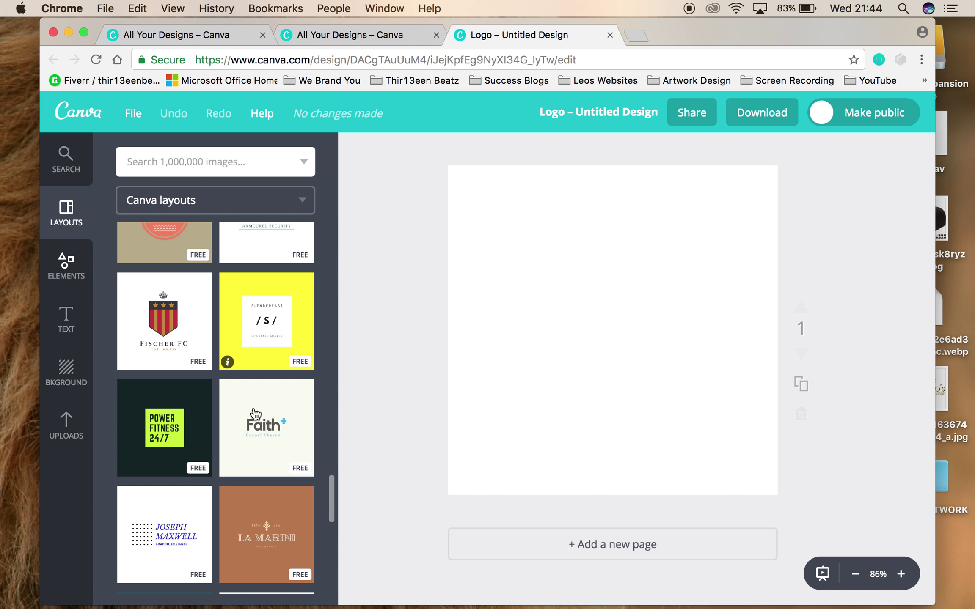
scroll(255, 414, "down", 12)
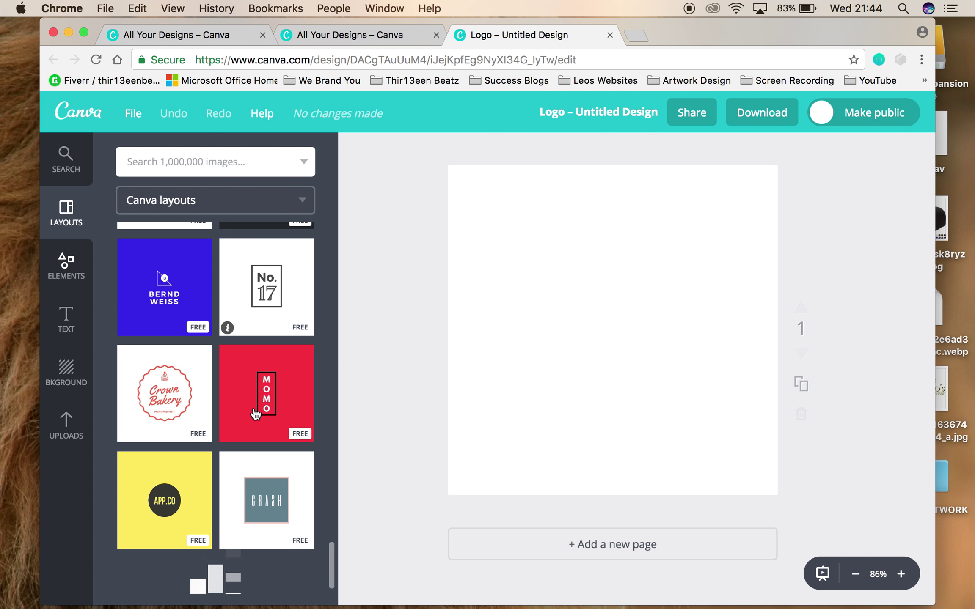
left_click(163, 416)
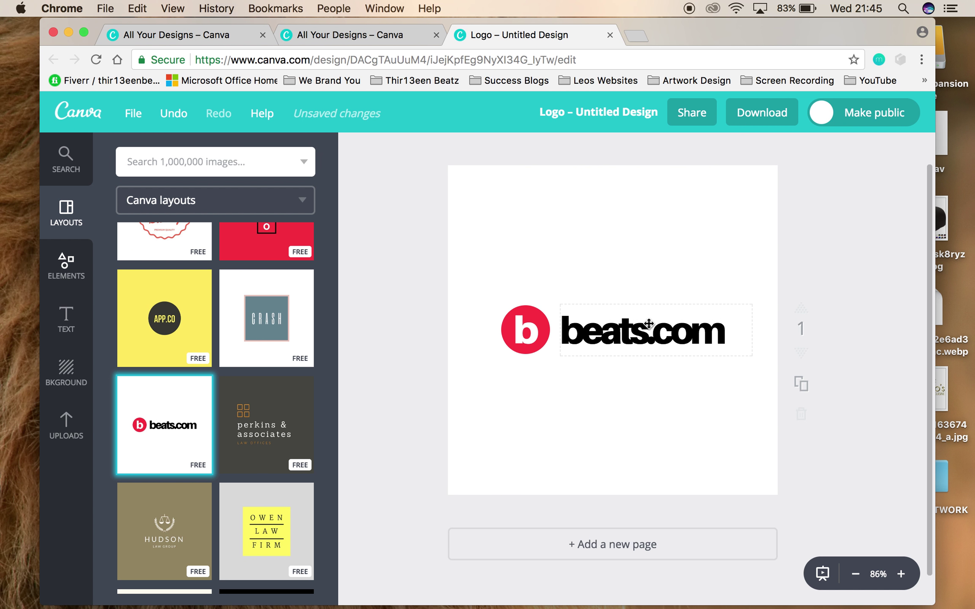
- Zoom to 100% and replace the beats.com text with SPARKY
key("super+equal")
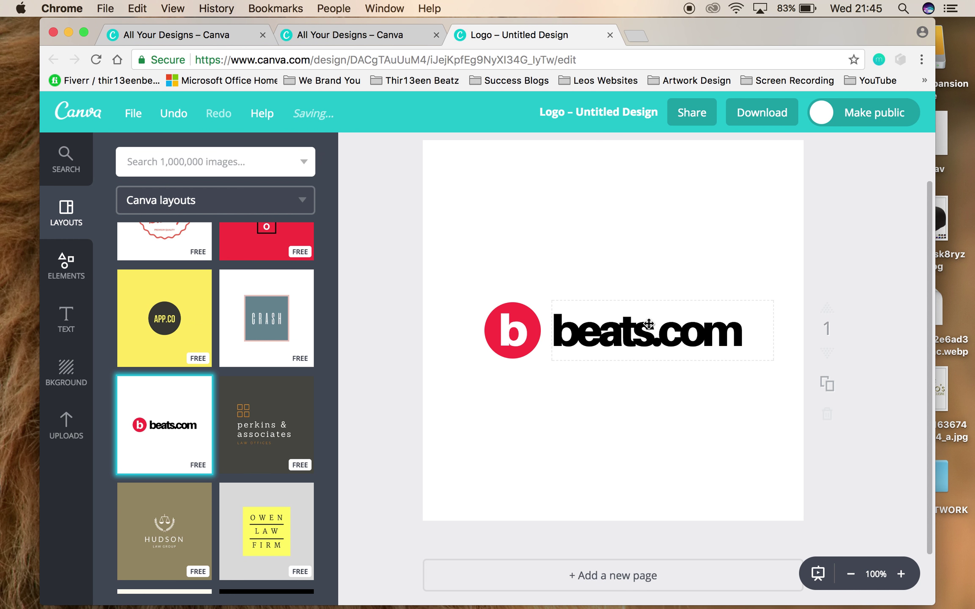
double_click(633, 326)
left_click_drag(734, 330, 551, 325)
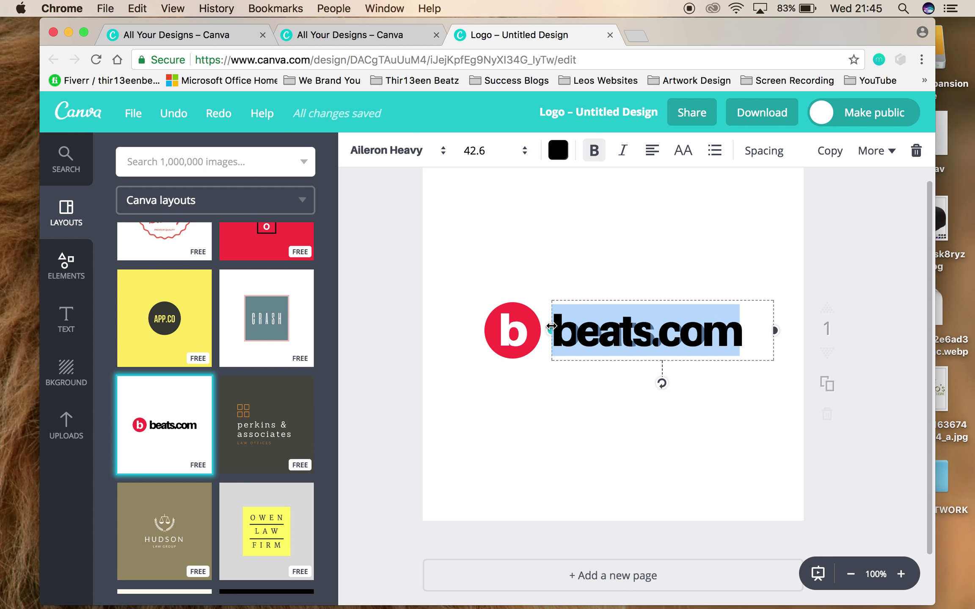
key("BackSpace")
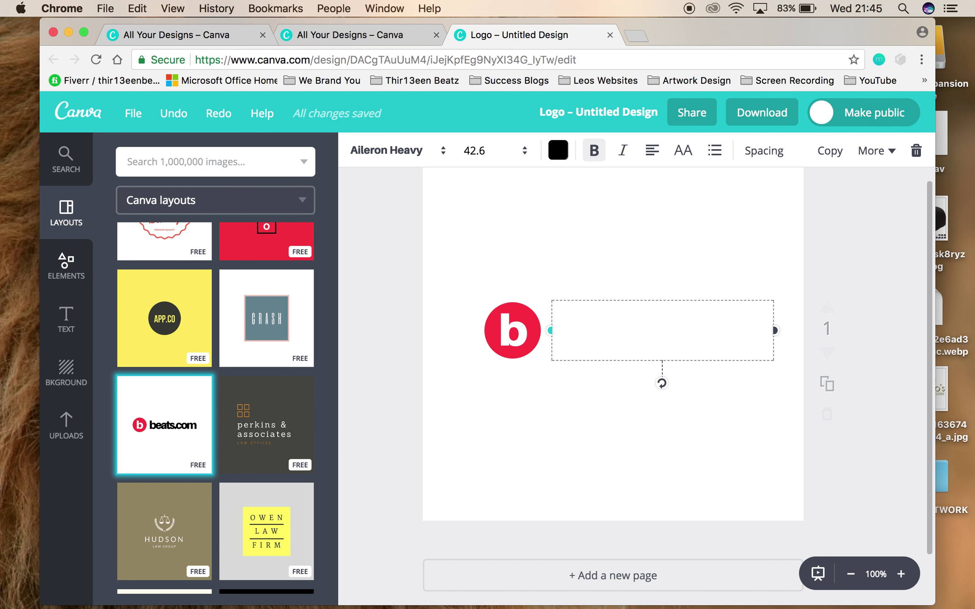
type("SPARKCY")
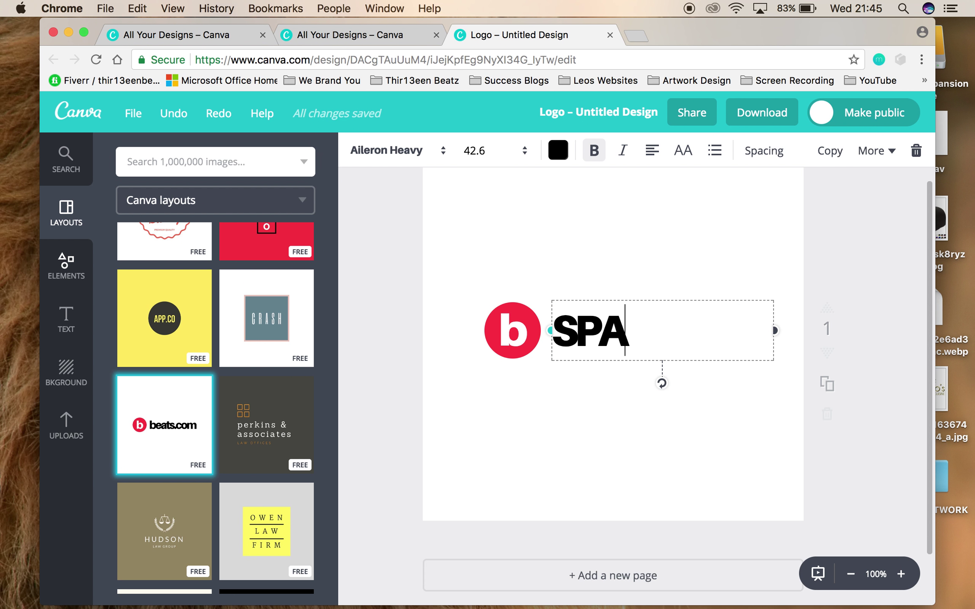
key("BackSpace")
key("BackSpace")
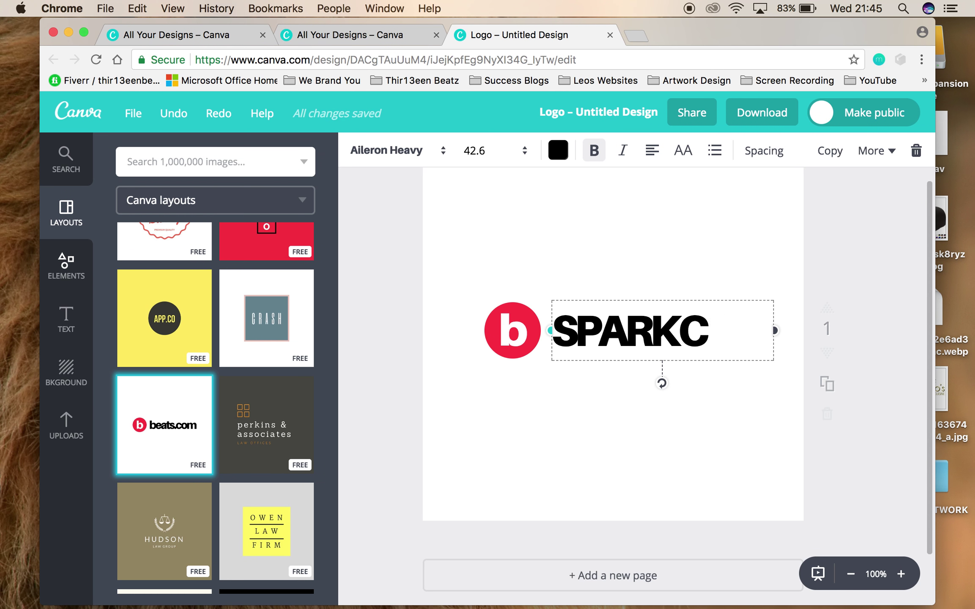
type("Y")
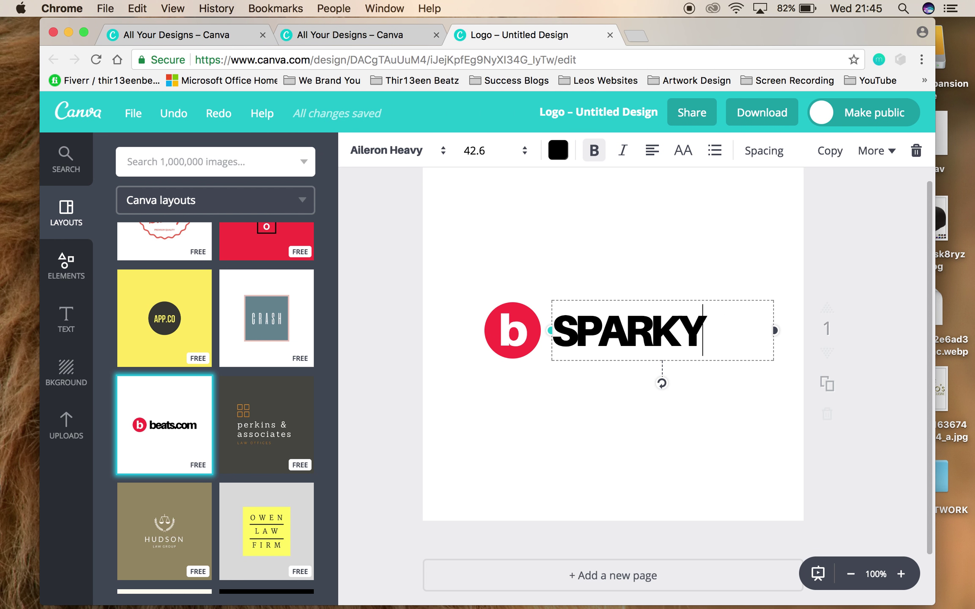
left_click(441, 149)
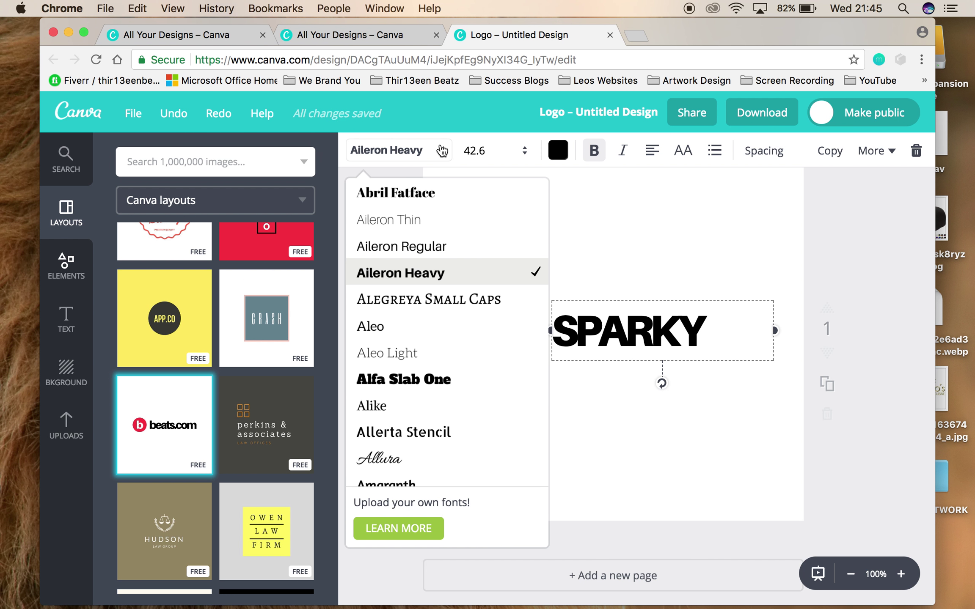
- Try the Aleo Light and then Architect's Daughter fonts on SPARKY
left_click(431, 356)
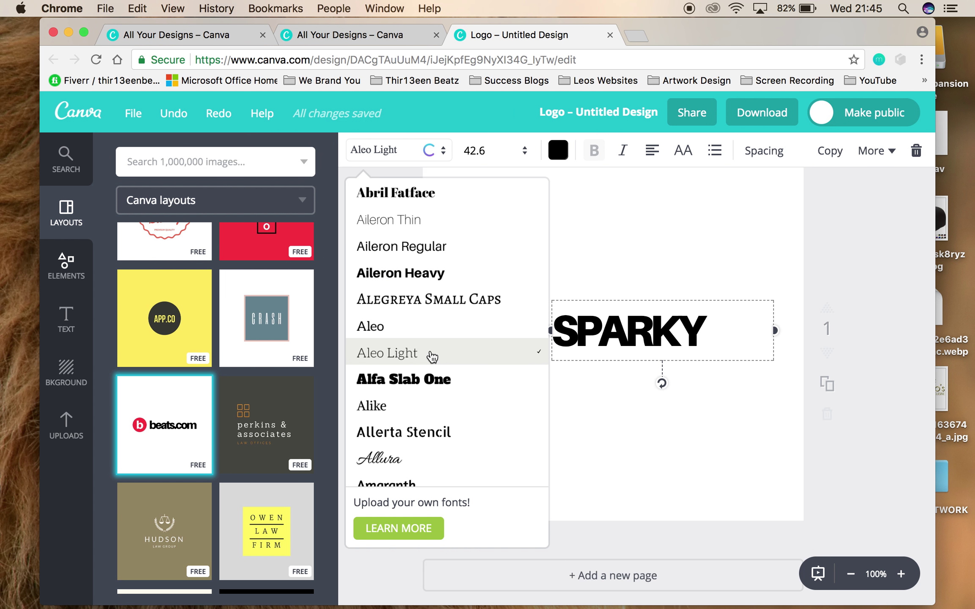
left_click(635, 330)
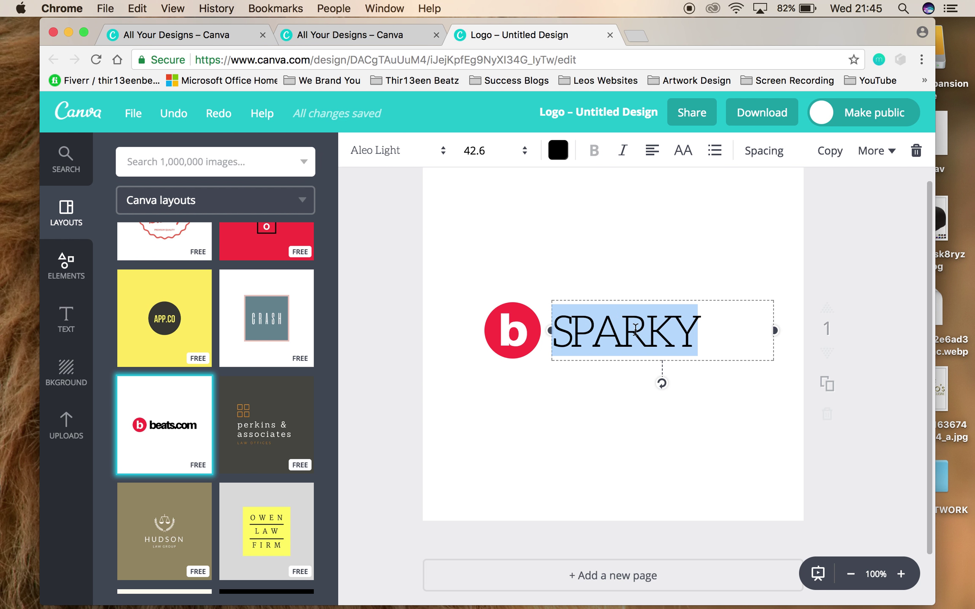
left_click(400, 151)
scroll(397, 344, "down", 6)
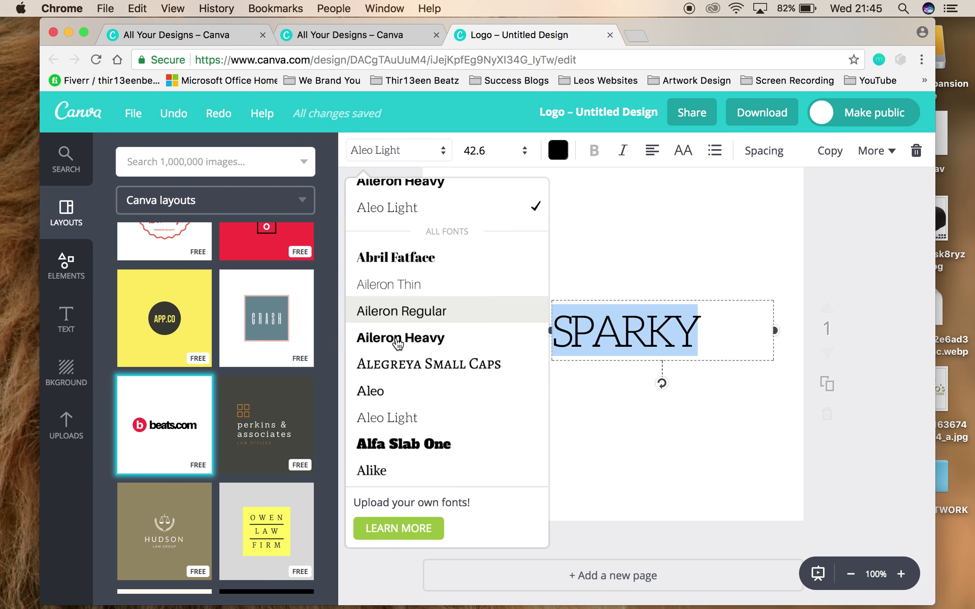
scroll(397, 343, "down", 3)
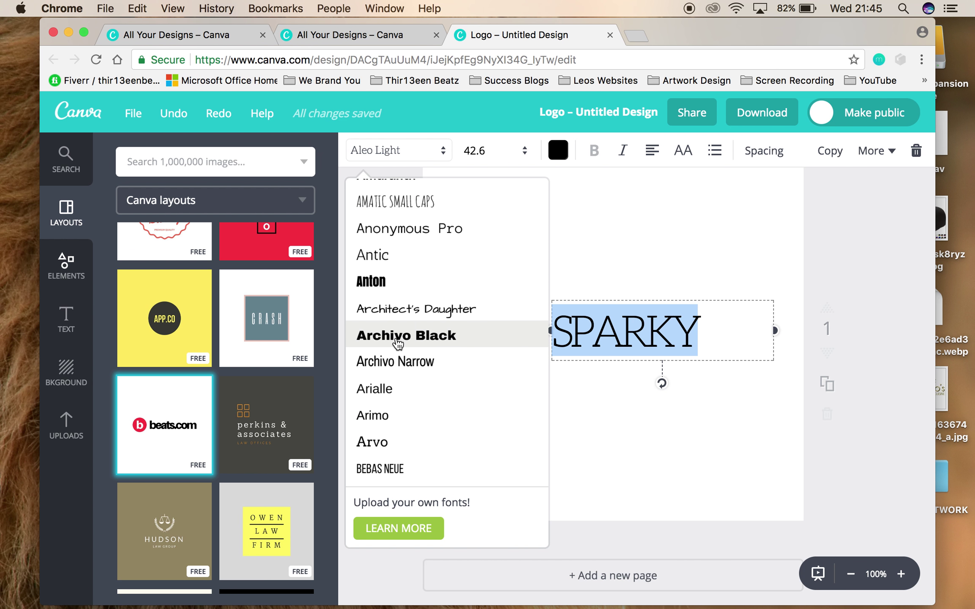
left_click(406, 308)
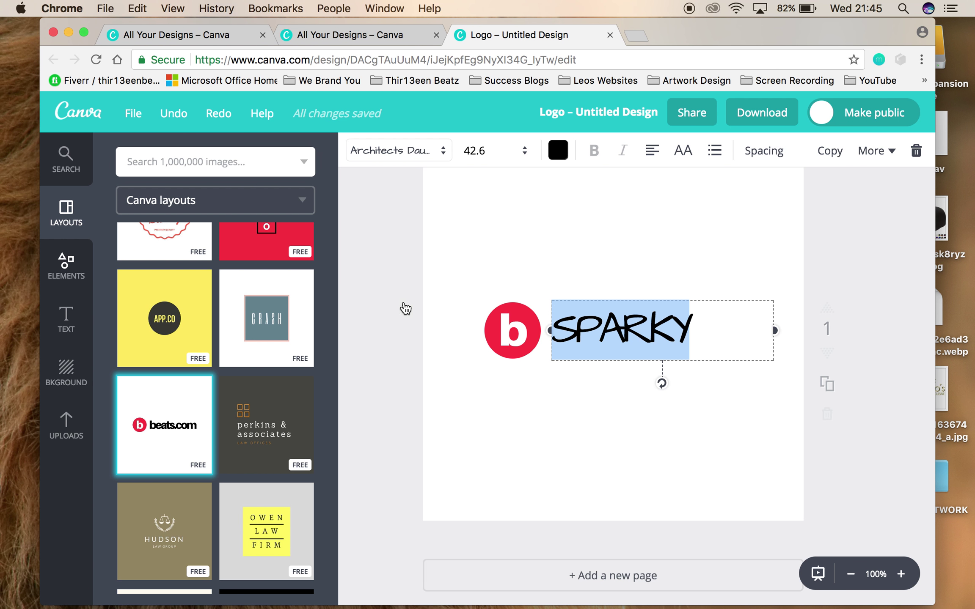
- Try Berkshire Swash, then settle on Black Ops One for SPARKY
left_click(426, 161)
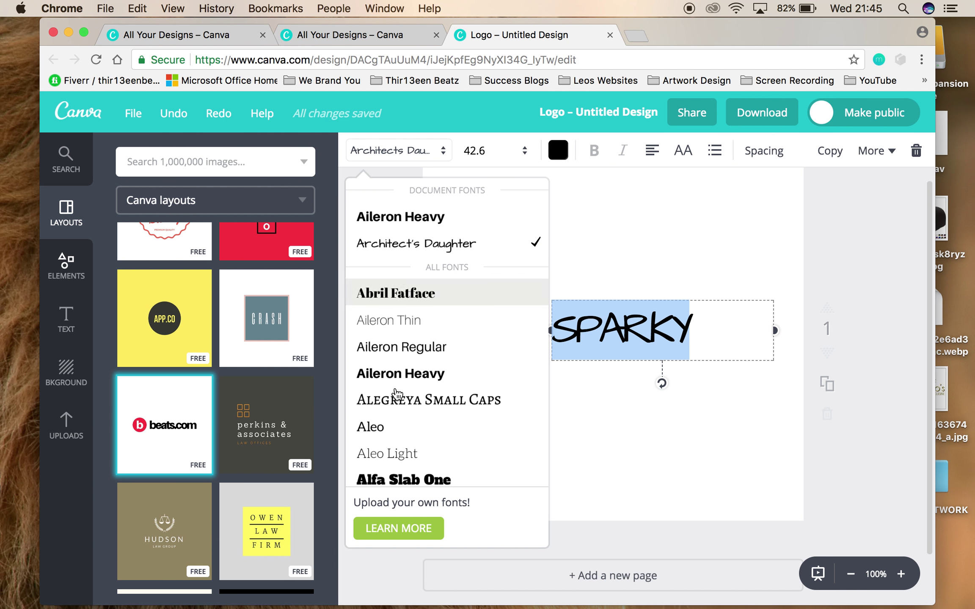
scroll(397, 395, "down", 10)
scroll(397, 394, "down", 5)
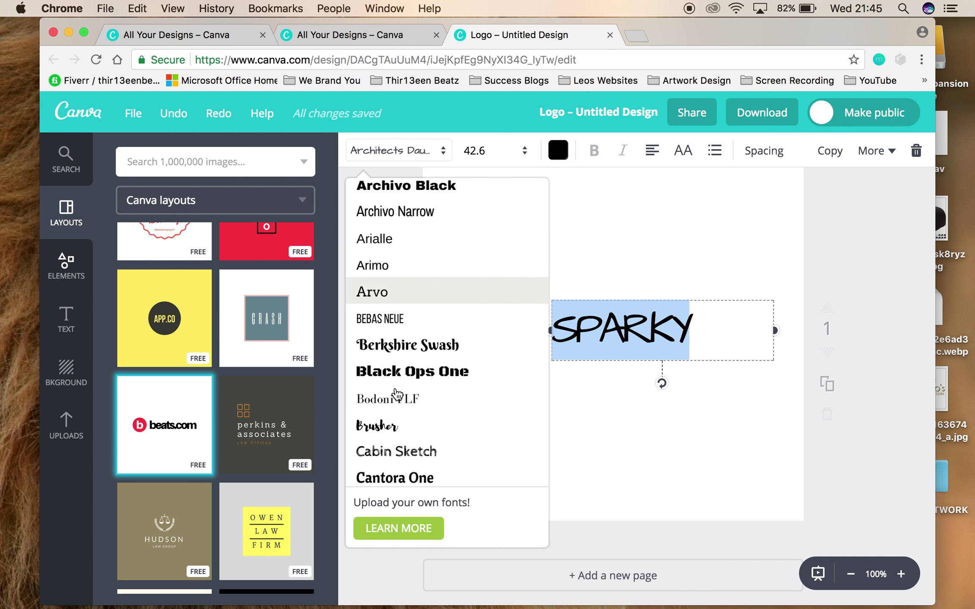
left_click(418, 311)
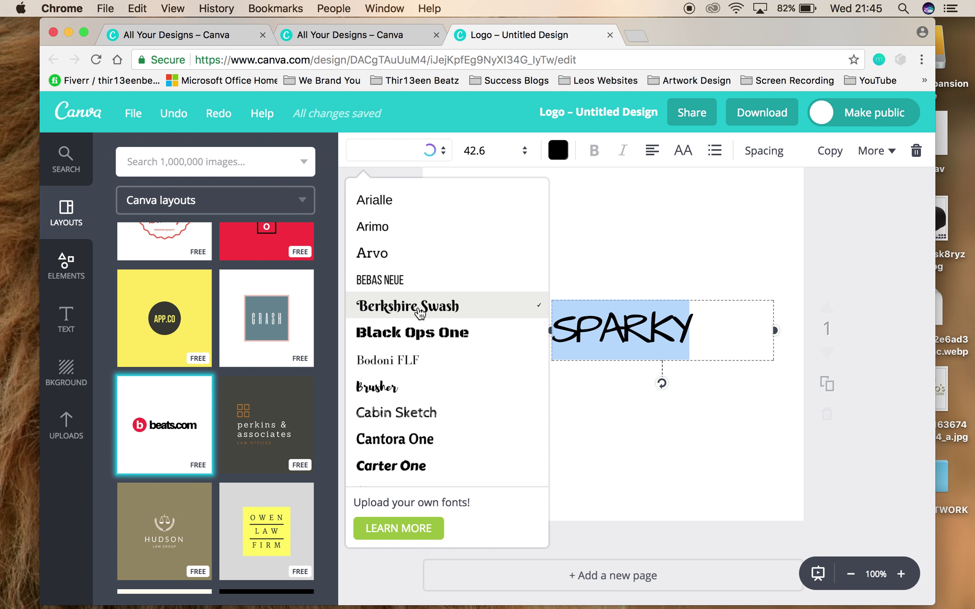
left_click(417, 150)
scroll(409, 373, "down", 10)
scroll(410, 372, "down", 5)
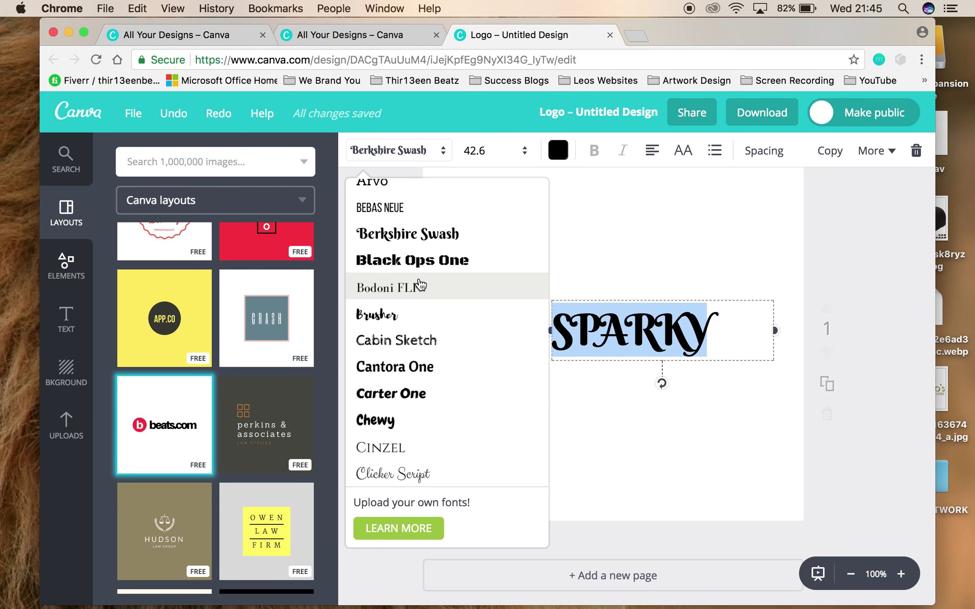
left_click(418, 260)
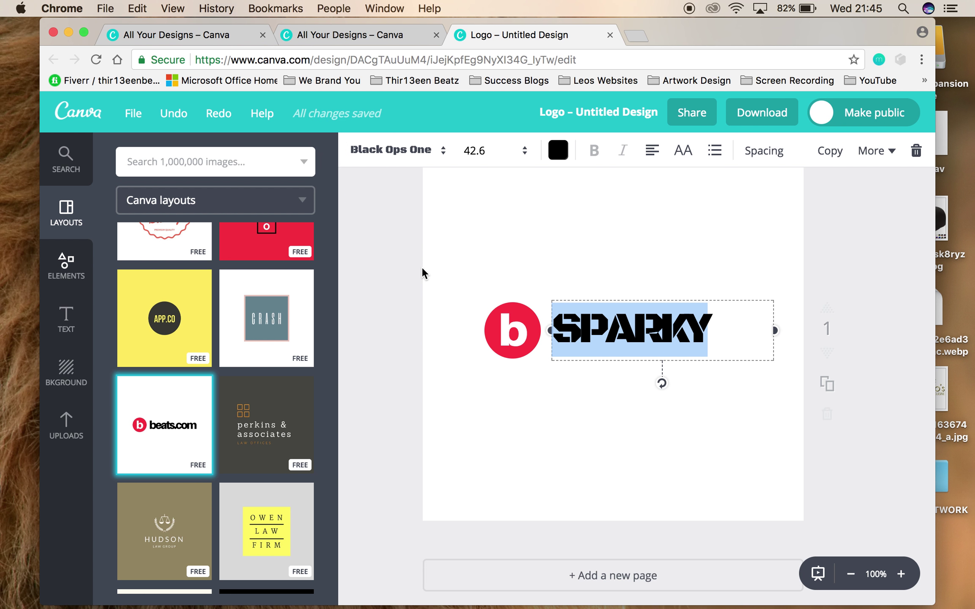
- Delete the white b from the red circle and deselect the canvas
key("Escape")
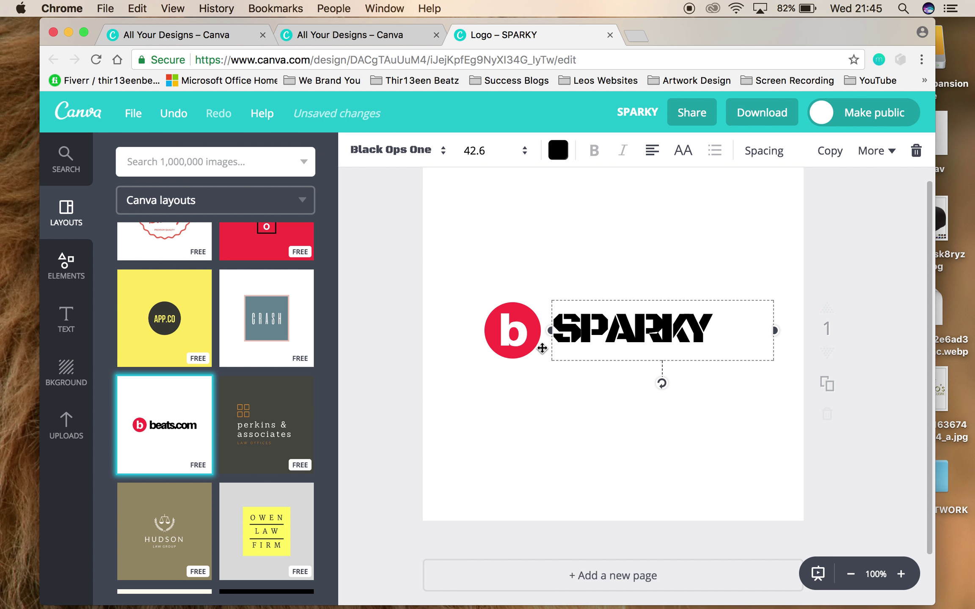
left_click(513, 333)
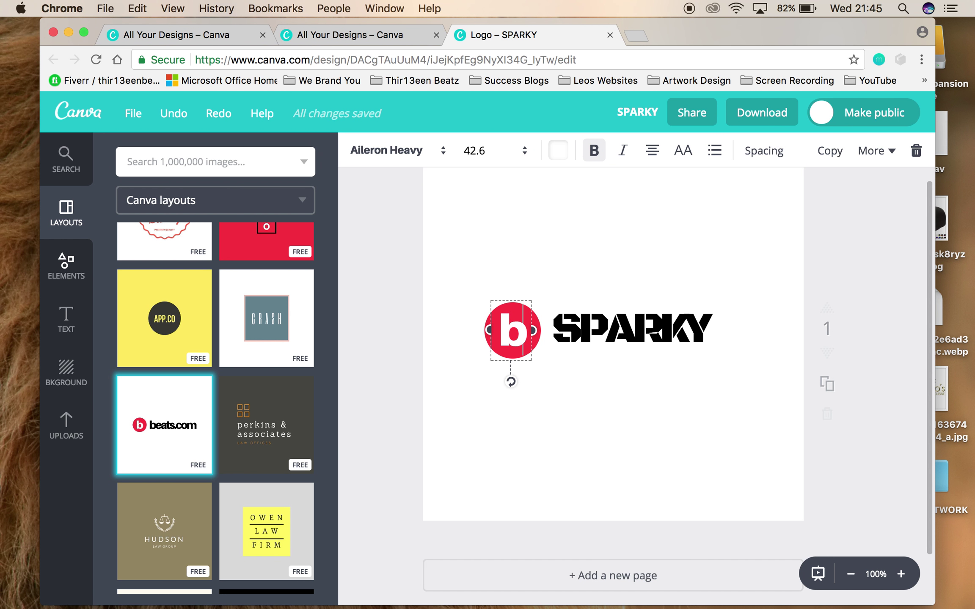
key("BackSpace")
left_click(491, 216)
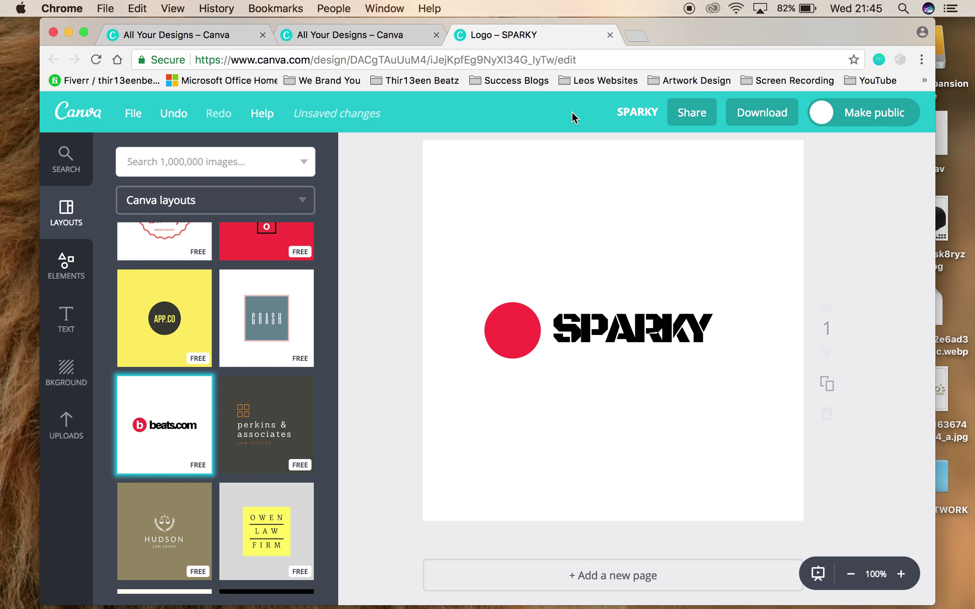
left_click(631, 35)
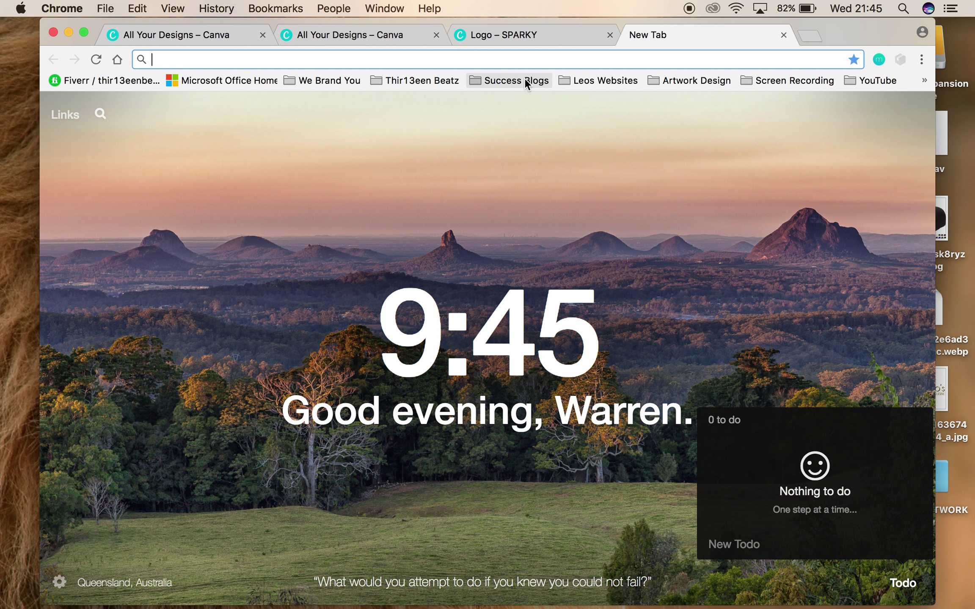
- In the new tab, open the Logos | Noun Project bookmark from Artwork Design
left_click(528, 34)
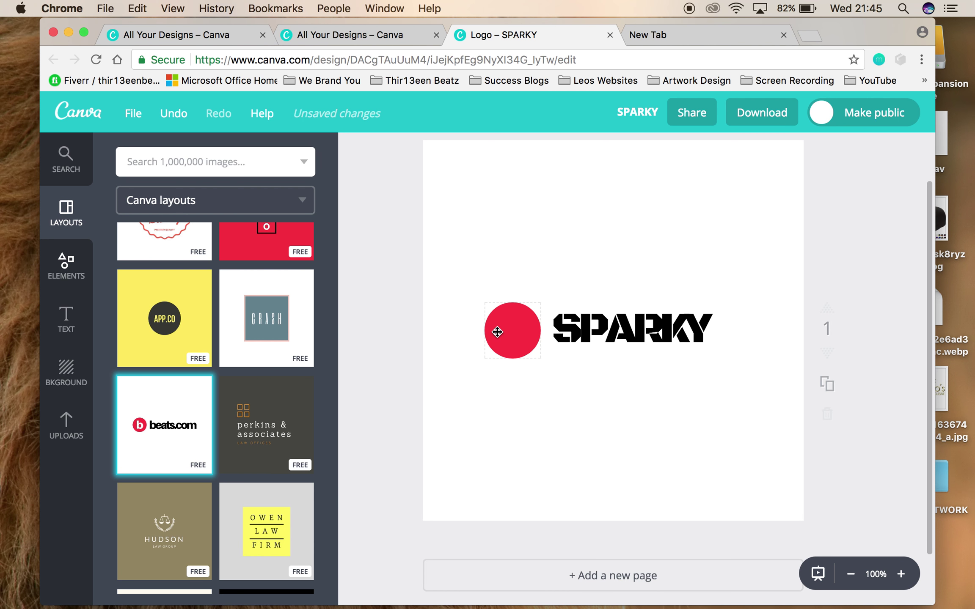
left_click(680, 28)
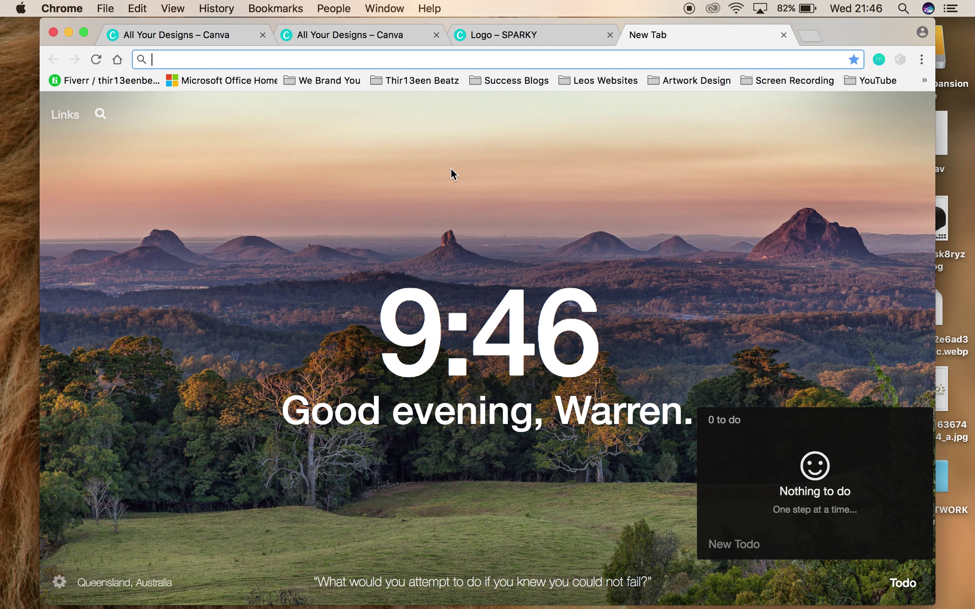
left_click(500, 34)
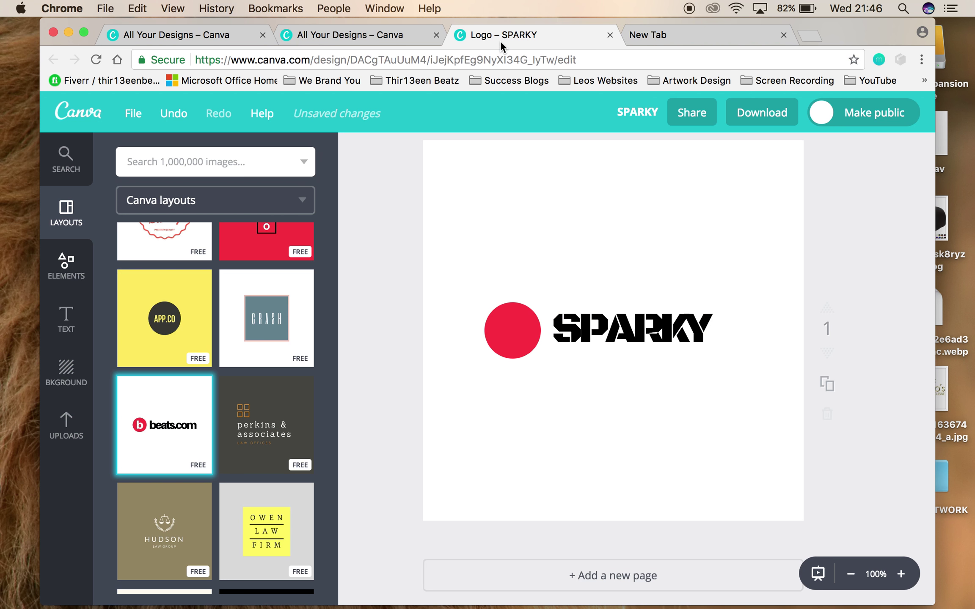
left_click(652, 24)
left_click(671, 79)
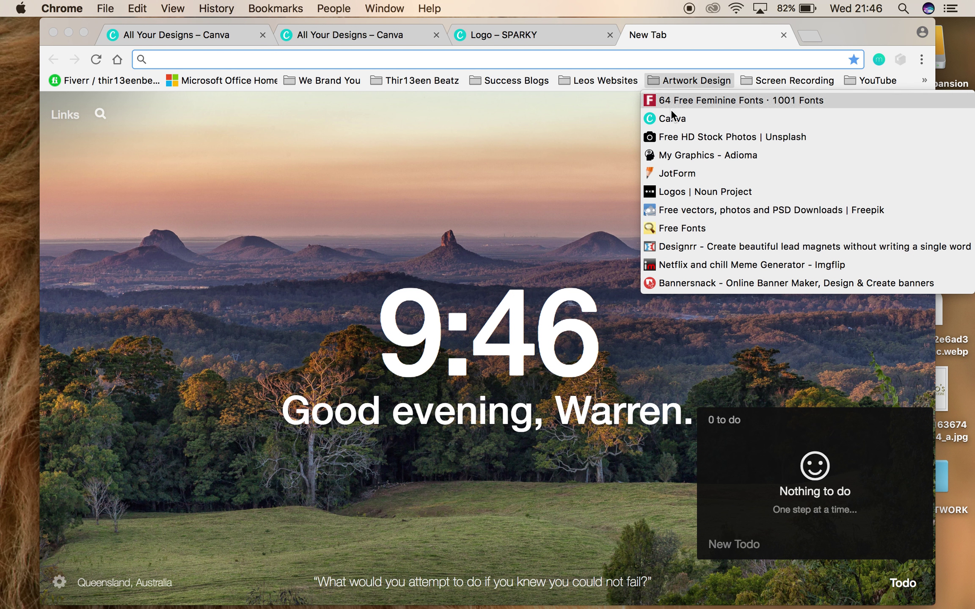
left_click(687, 193)
- Go to thenounproject.com and focus its icon search field
left_click(258, 64)
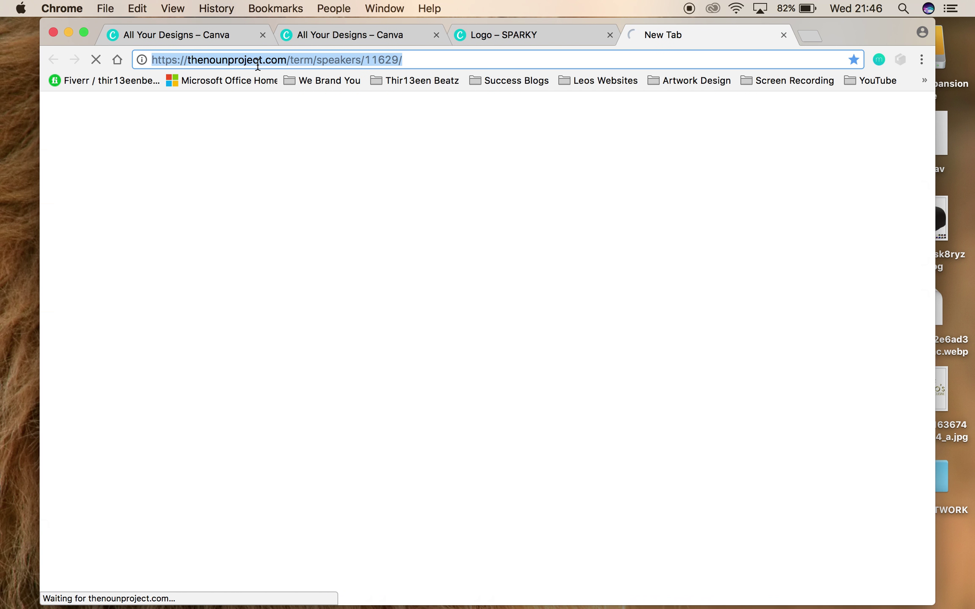
left_click(343, 57)
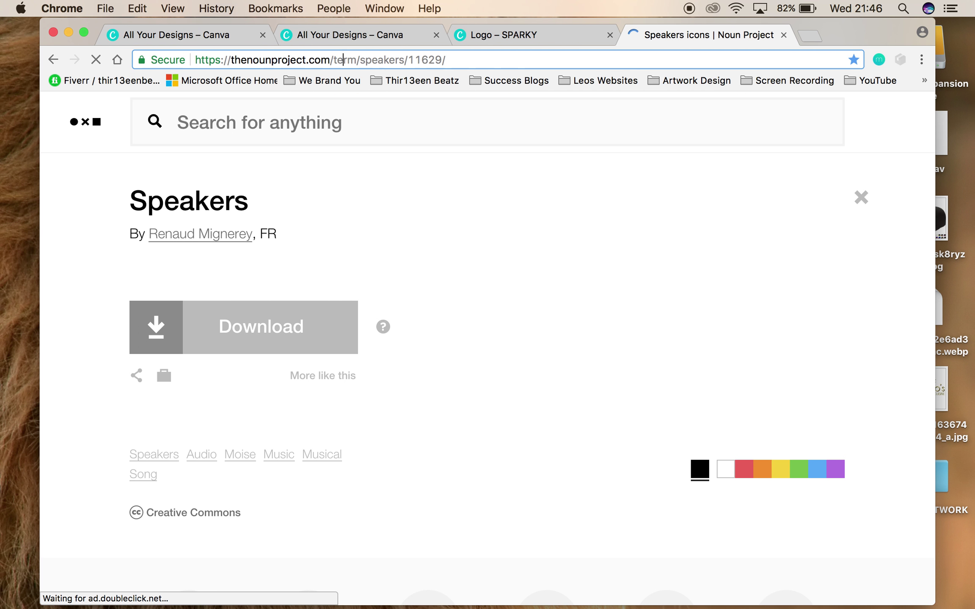
type("www")
key("super+a")
type("www.")
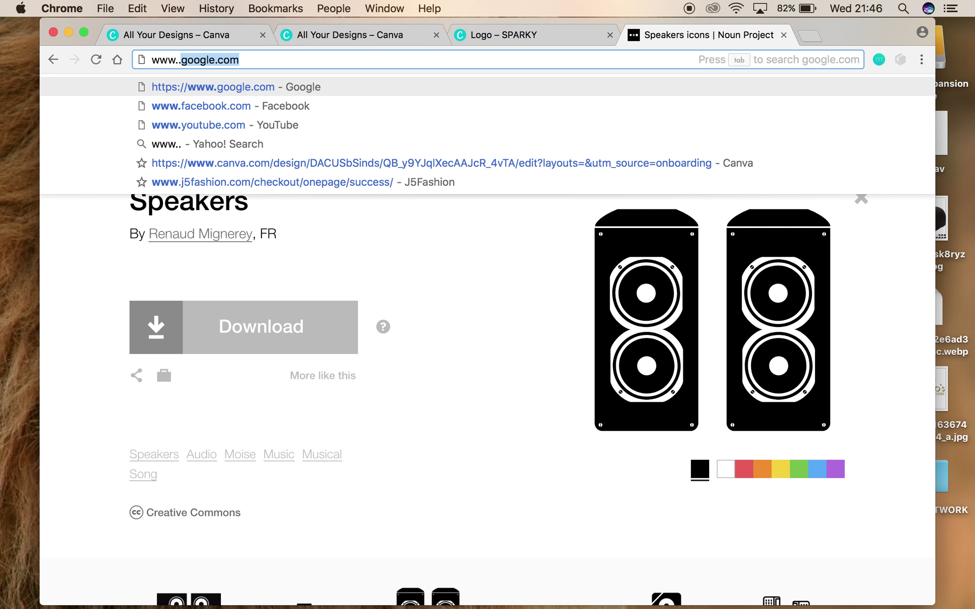
key("BackSpace")
type("the")
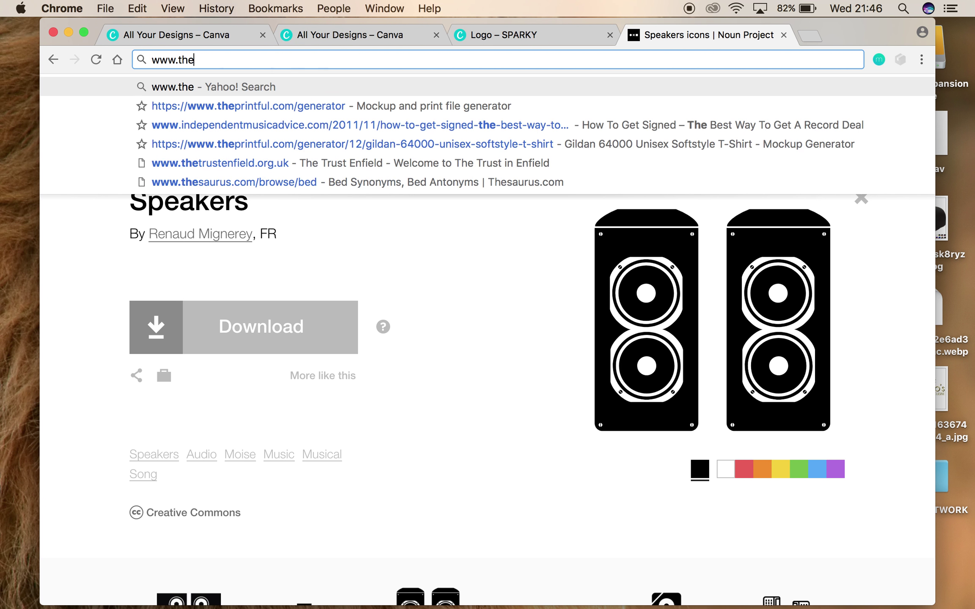
type("nounproject.com")
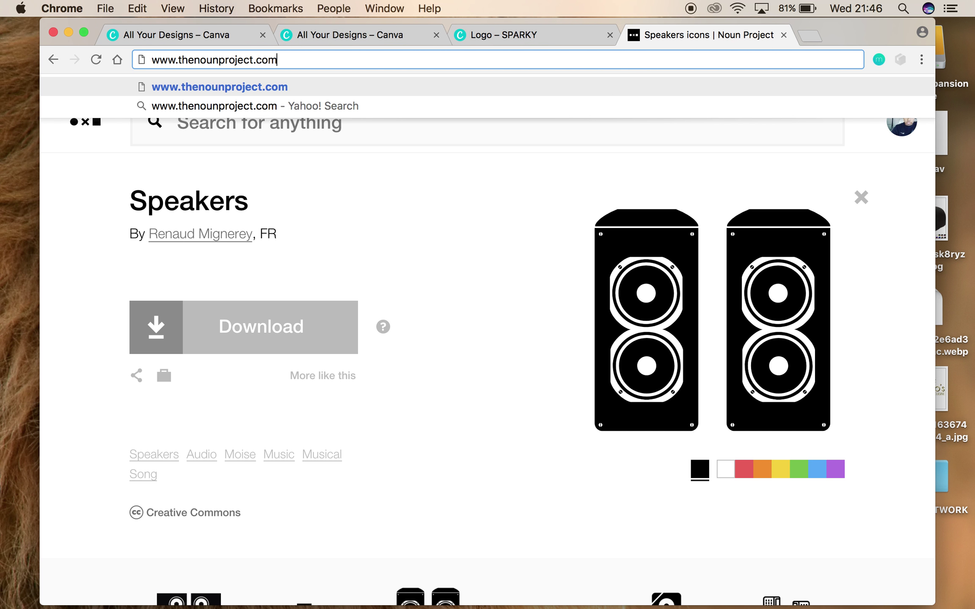
key("Return")
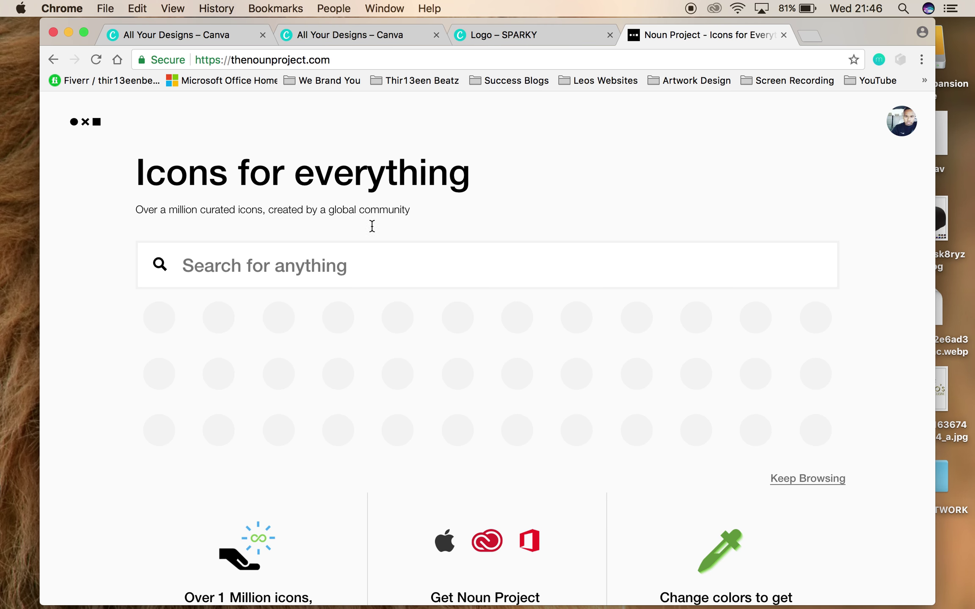
left_click(312, 272)
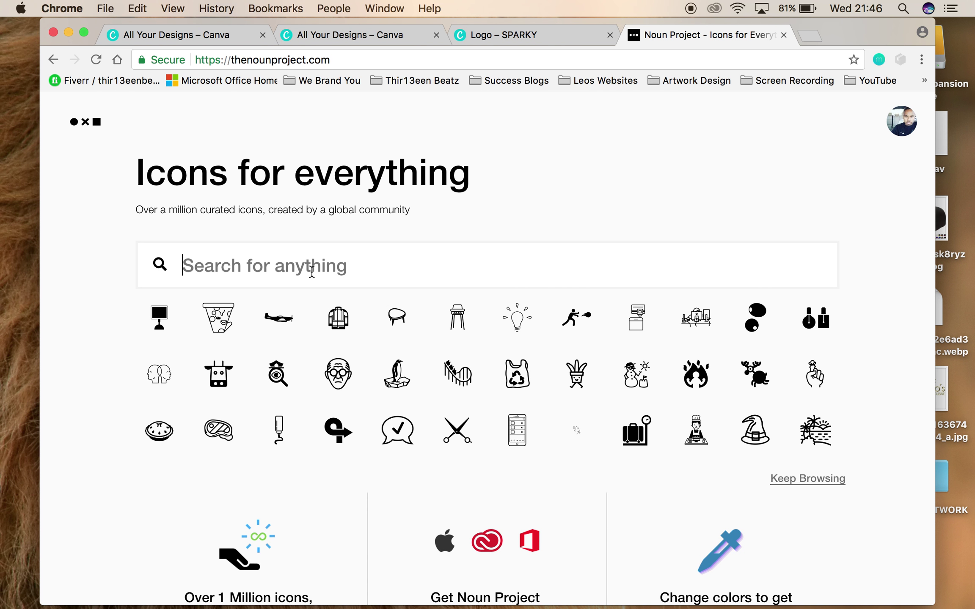
- Search Noun Project for 'rapper' icons and scroll through the results
type("per")
key("Return")
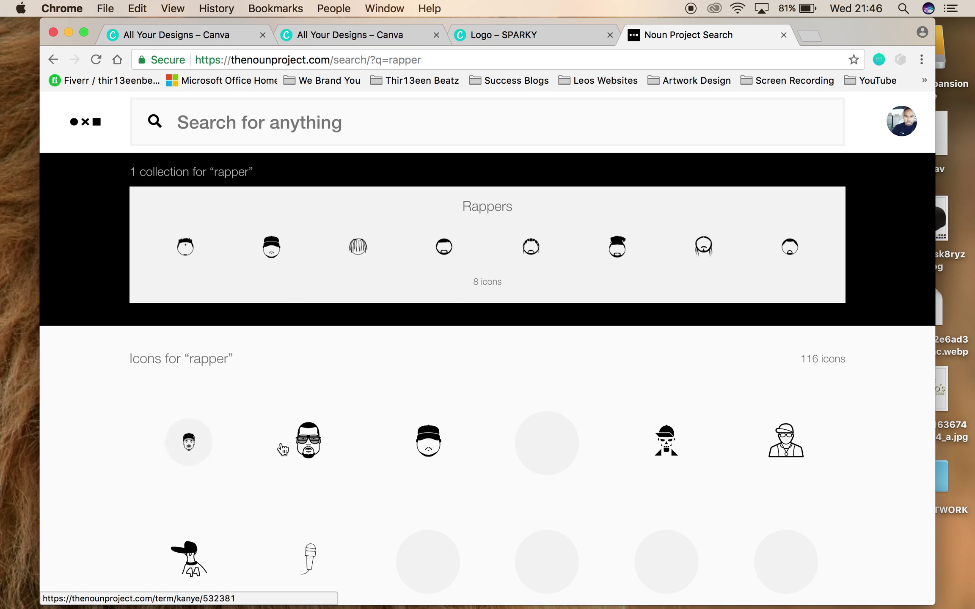
scroll(283, 444, "down", 2)
scroll(282, 447, "down", 10)
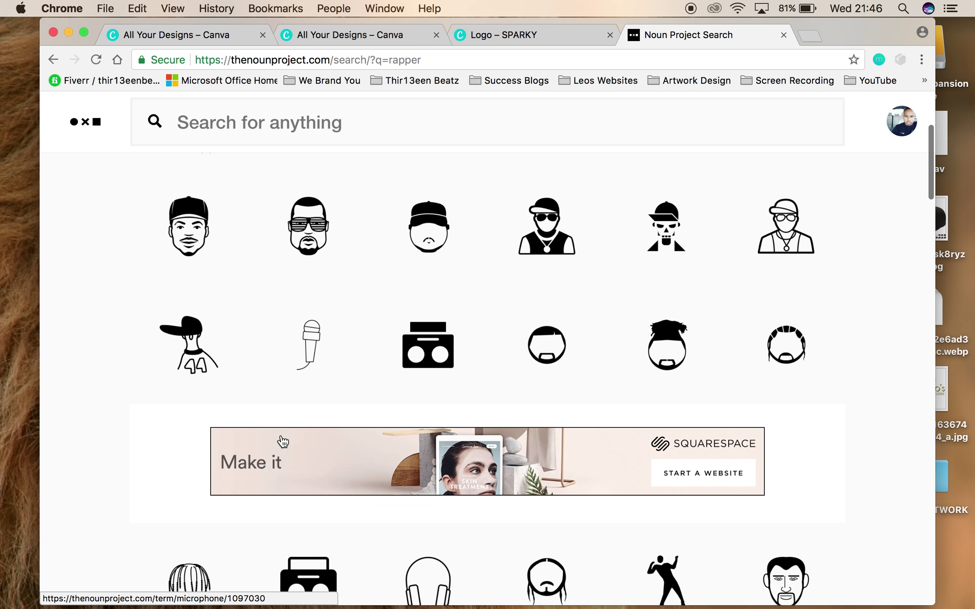
scroll(281, 443, "down", 3)
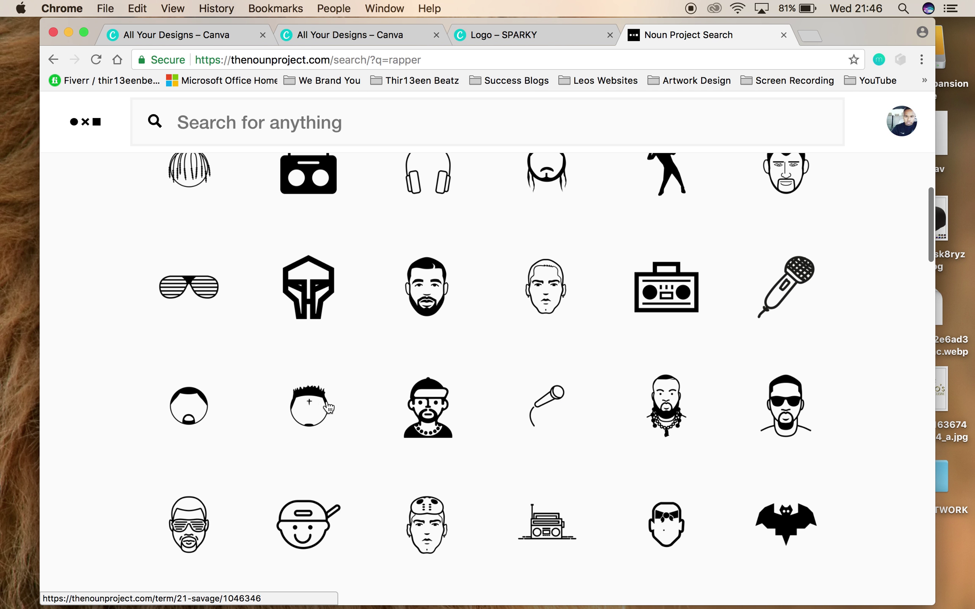
scroll(328, 409, "down", 5)
scroll(420, 394, "down", 4)
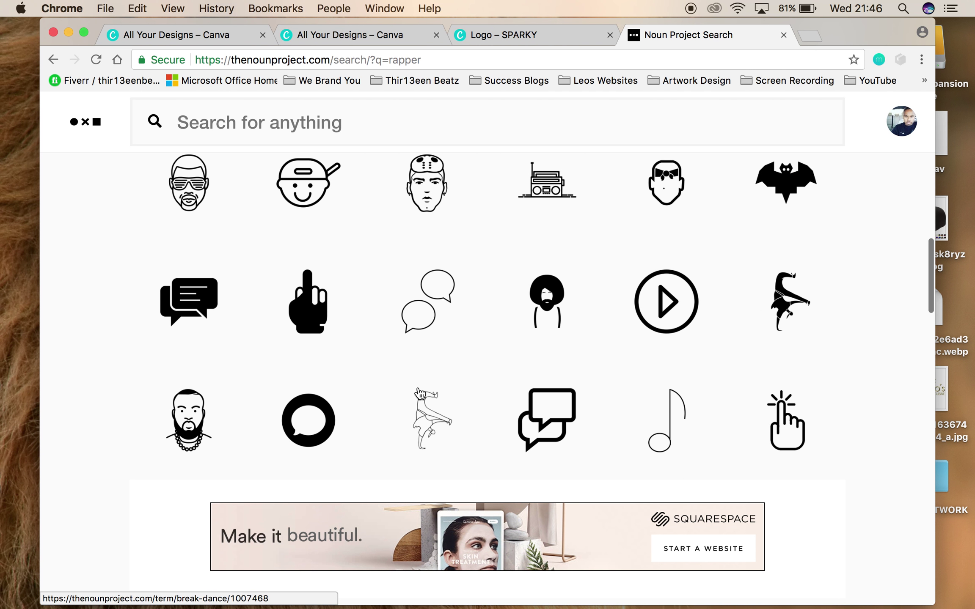
scroll(419, 393, "down", 6)
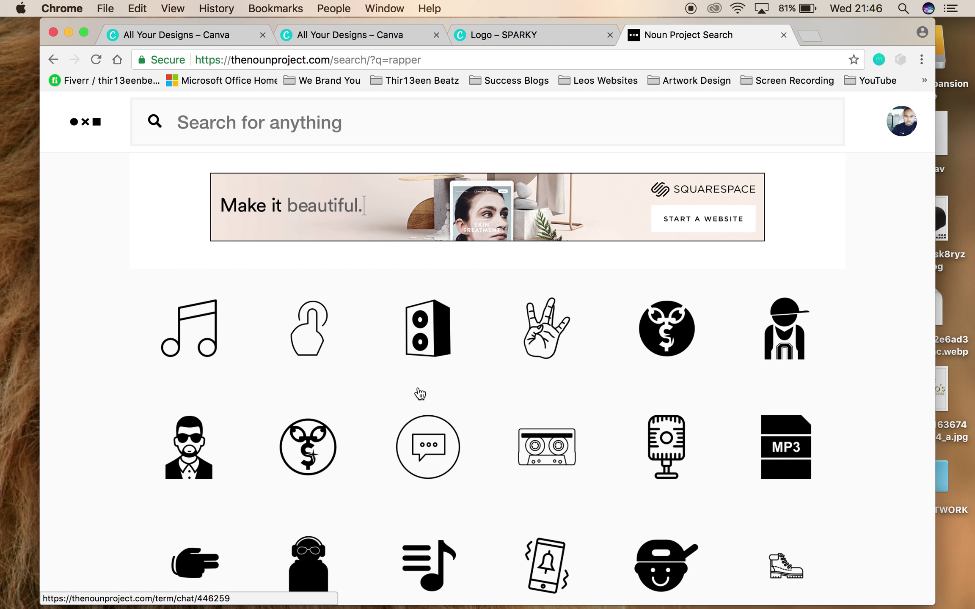
scroll(420, 393, "down", 4)
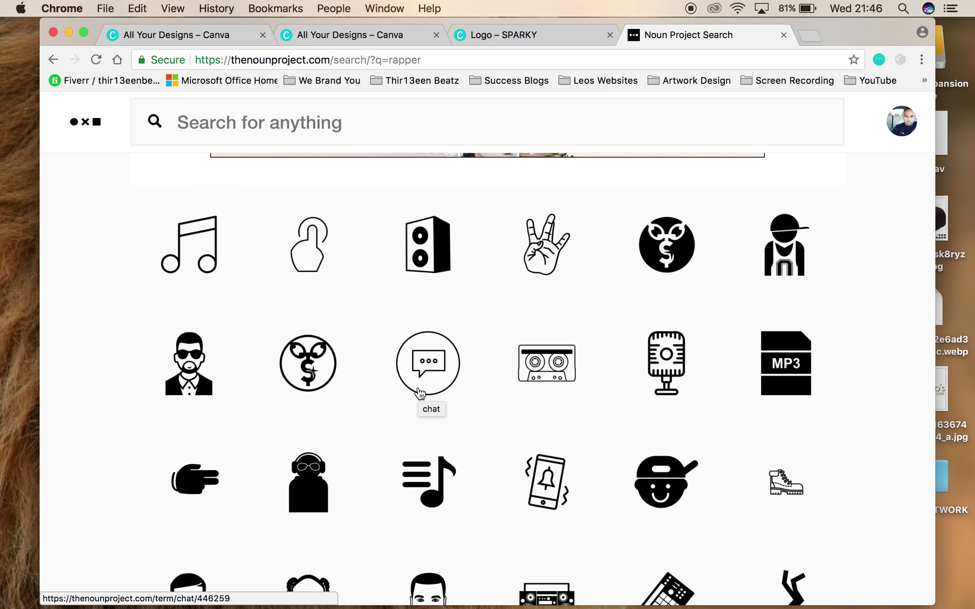
scroll(435, 335, "down", 10)
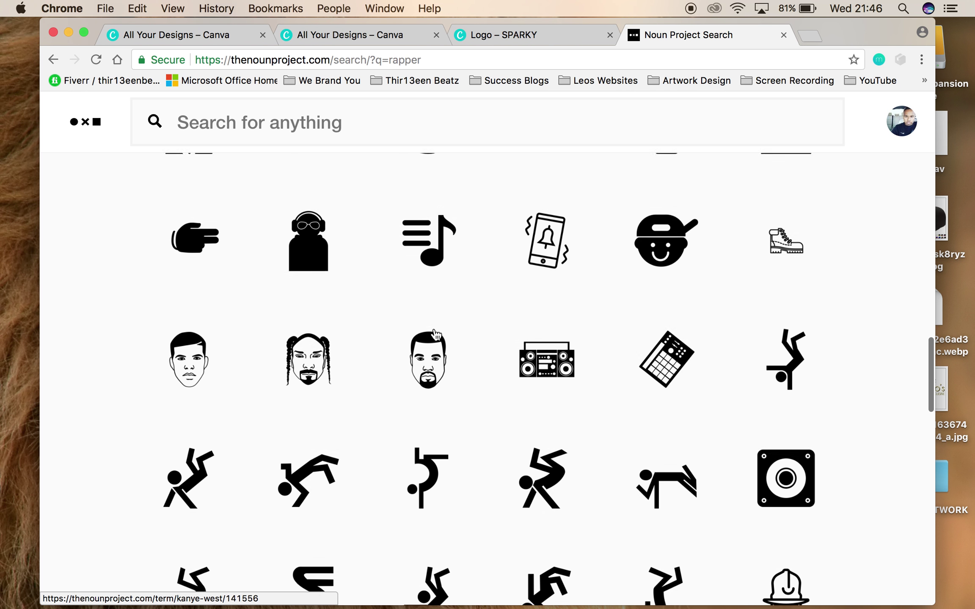
scroll(435, 334, "down", 15)
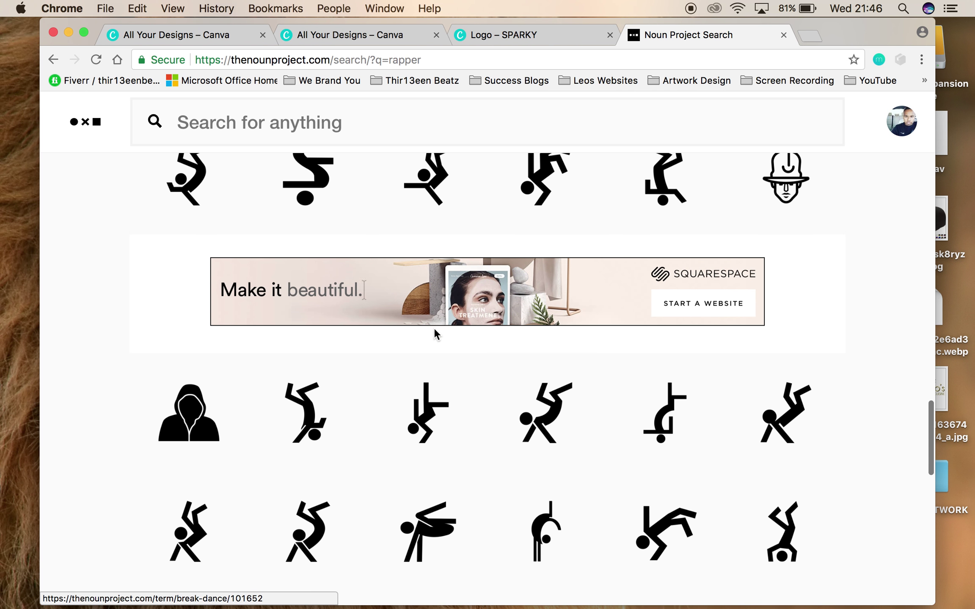
scroll(436, 334, "down", 20)
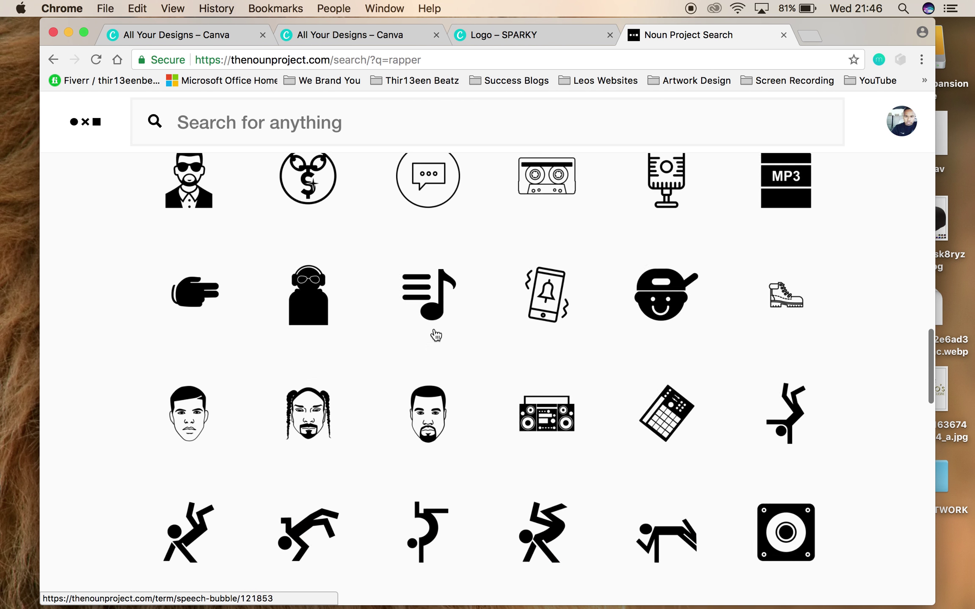
scroll(436, 335, "down", 10)
- Search for microphone icons and scroll through those results
left_click(394, 126)
type("Mic")
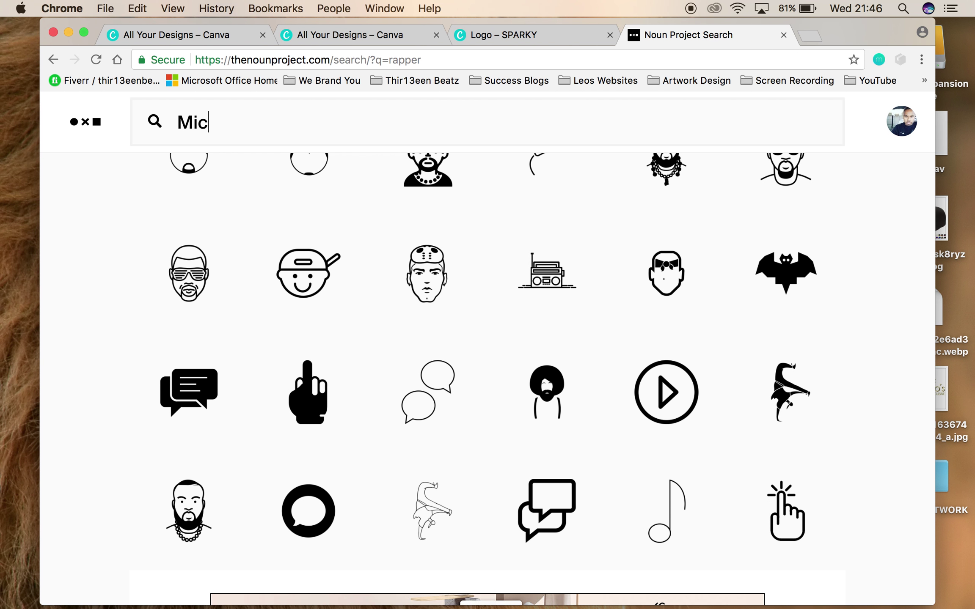
type("rop")
key("Down")
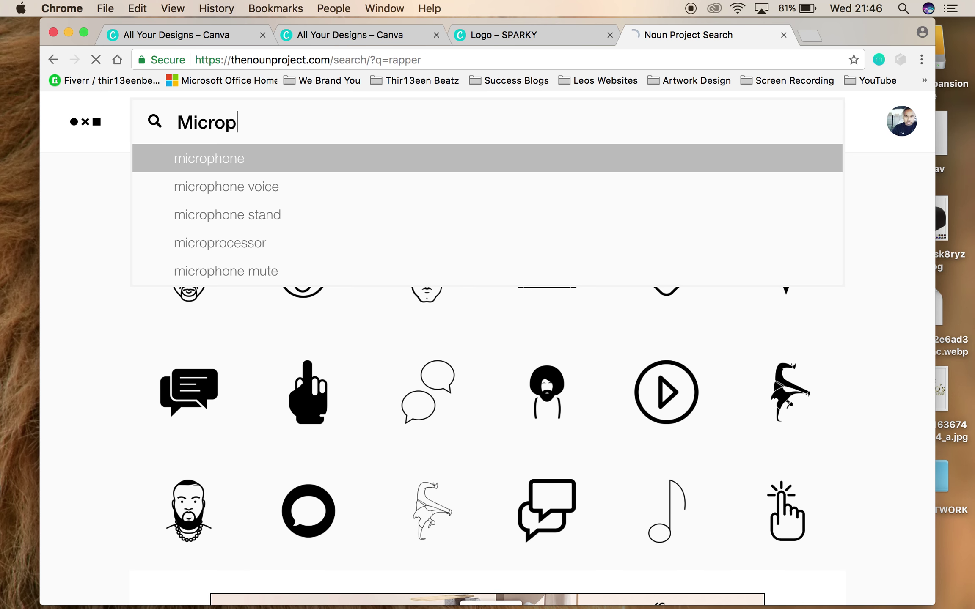
key("Return")
scroll(166, 361, "down", 15)
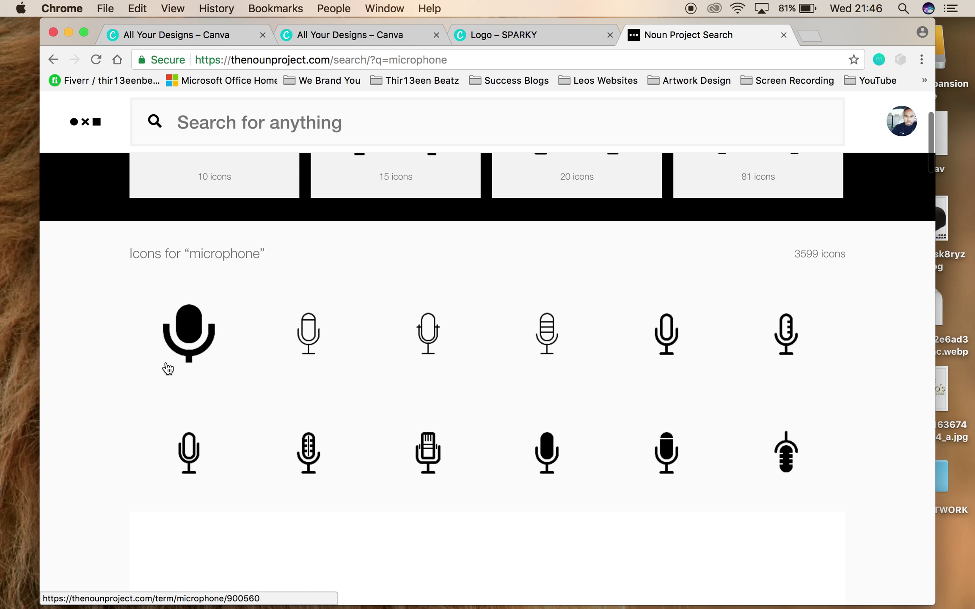
scroll(413, 478, "down", 10)
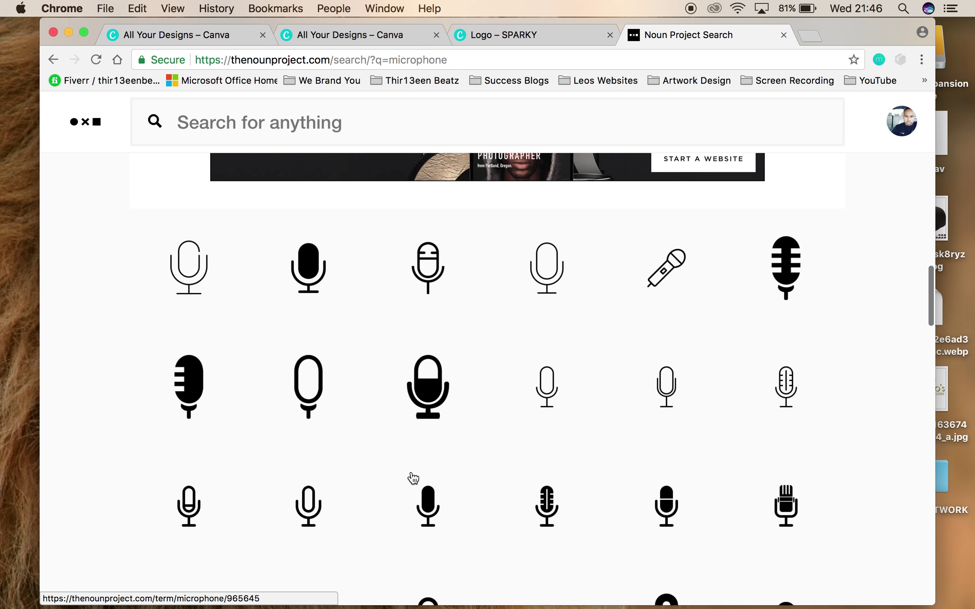
scroll(507, 466, "down", 2)
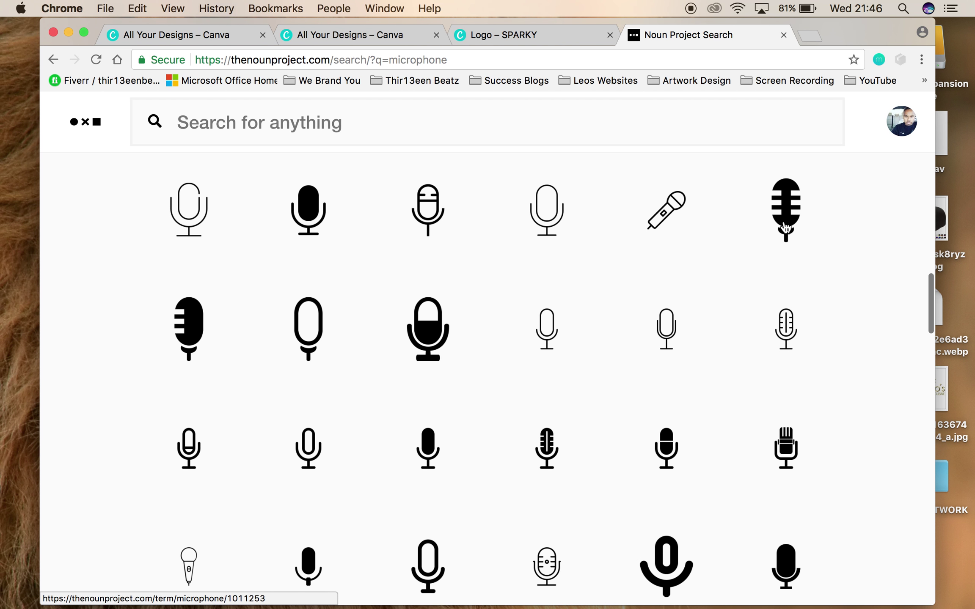
scroll(779, 209, "down", 8)
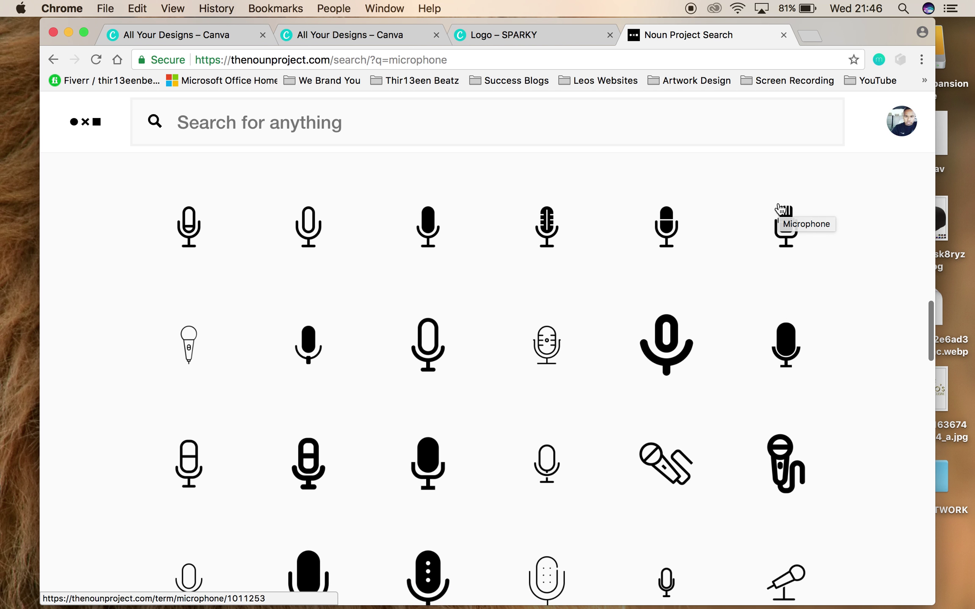
scroll(780, 206, "up", 10)
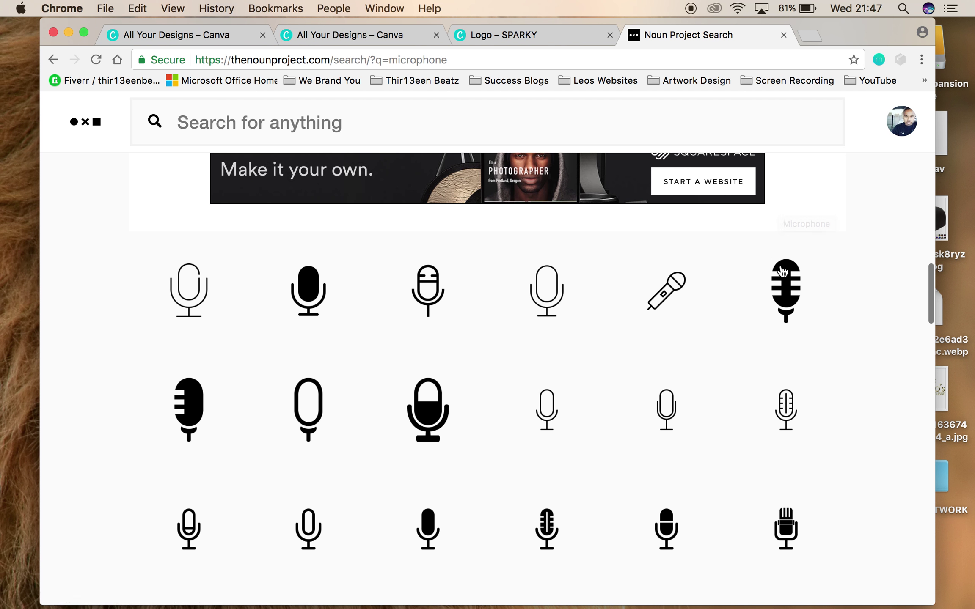
scroll(783, 254, "up", 10)
scroll(785, 286, "up", 3)
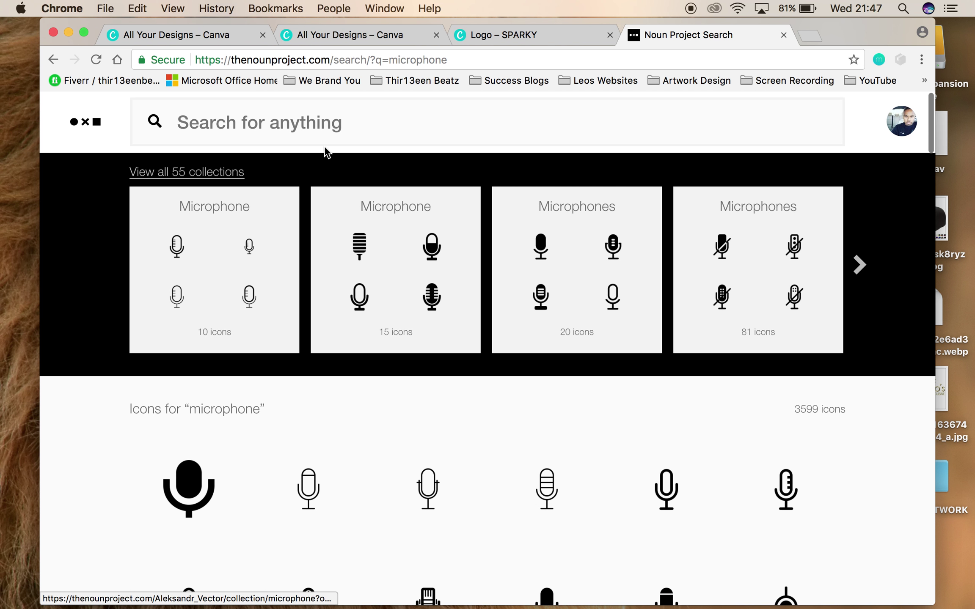
left_click(366, 123)
- Search for 'lightening' icons and scroll the results
type("loig")
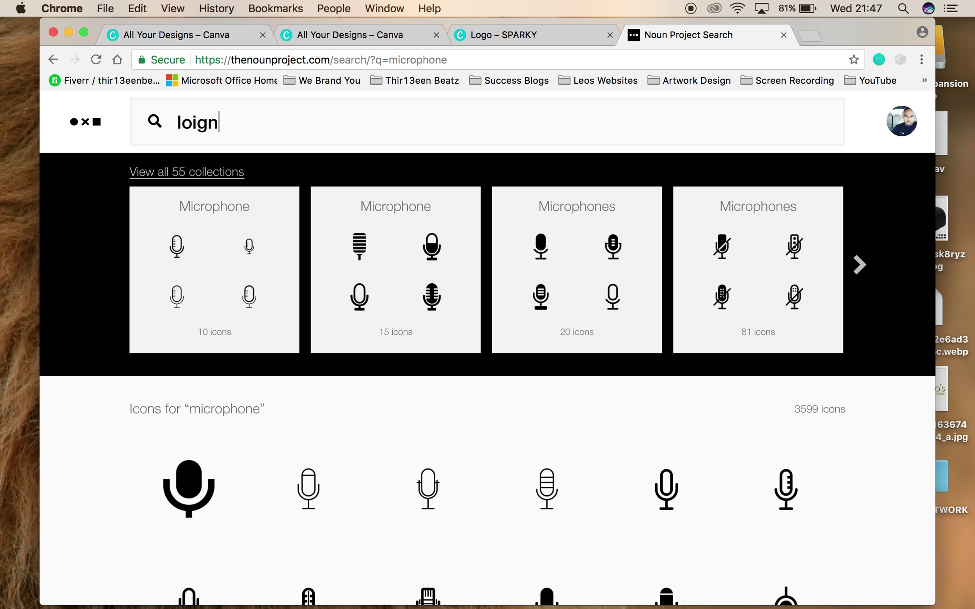
type("n")
key("BackSpace")
key("BackSpace")
key("BackSpace")
key("BackSpace")
type("ightne")
key("BackSpace")
key("BackSpace")
type("ening")
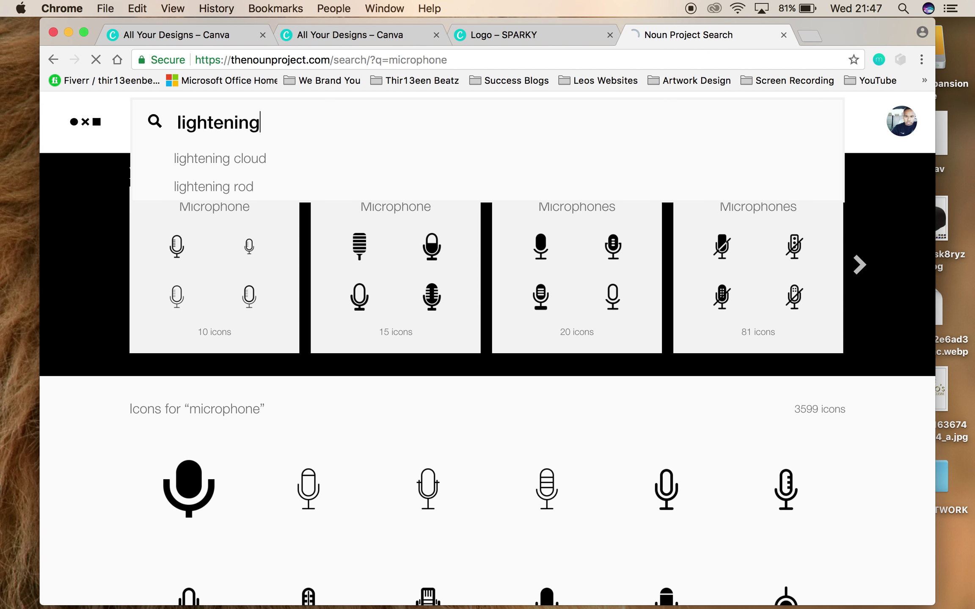
key("Return")
scroll(283, 468, "down", 5)
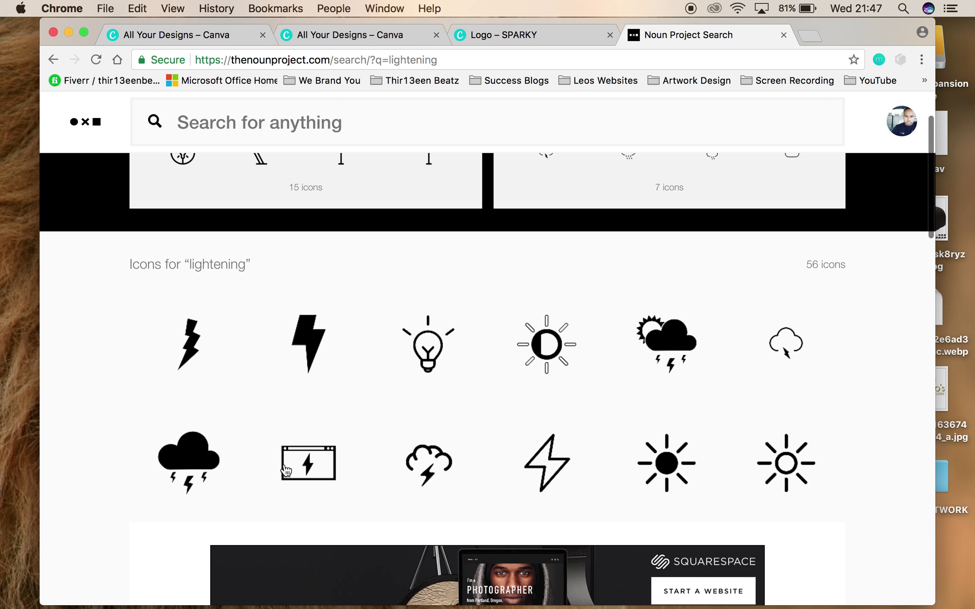
scroll(338, 383, "down", 10)
- Download the outline lightning bolt icon as a PNG under Creative Commons
left_click(543, 229)
left_click(248, 297)
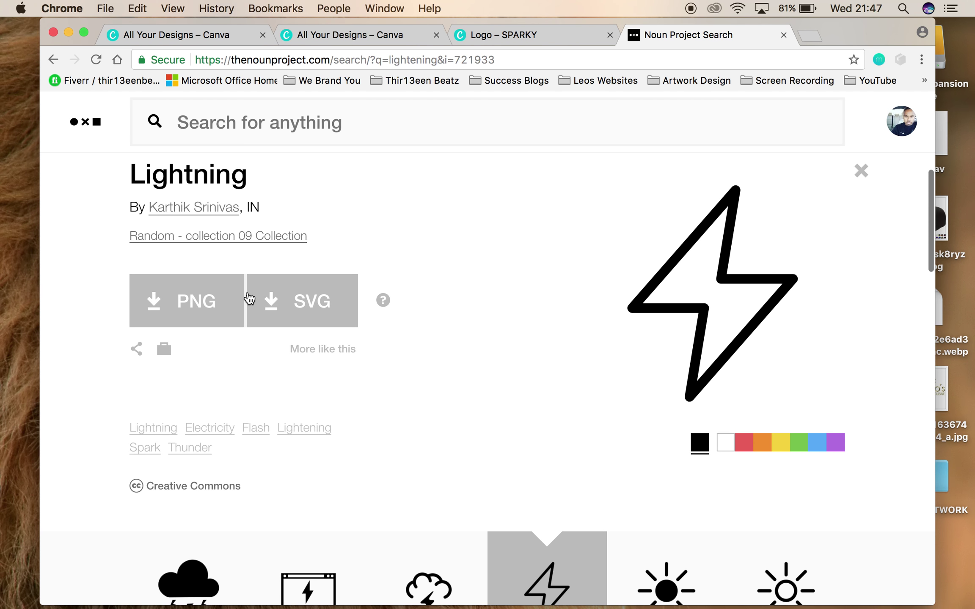
left_click(207, 300)
left_click(250, 415)
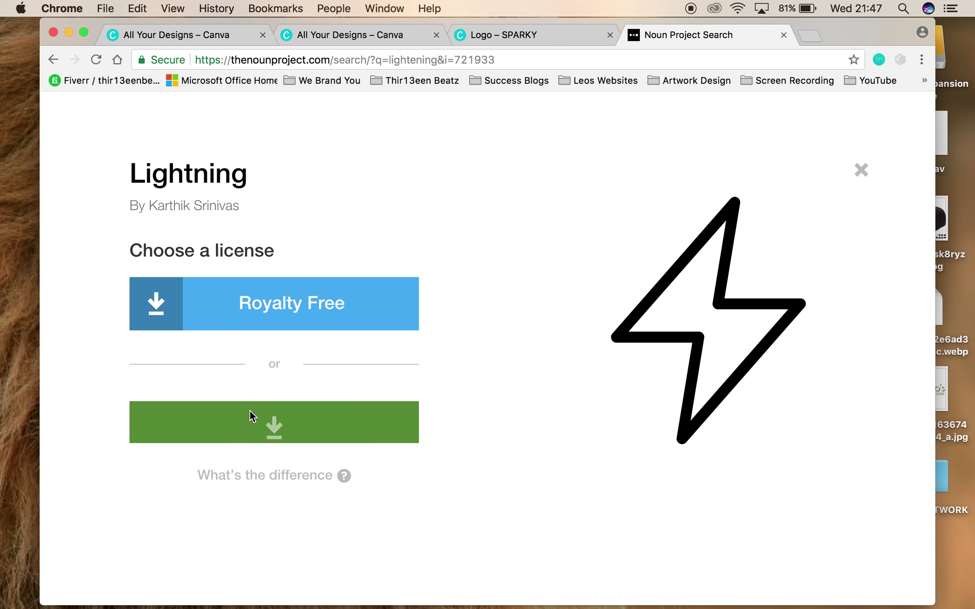
left_click(564, 39)
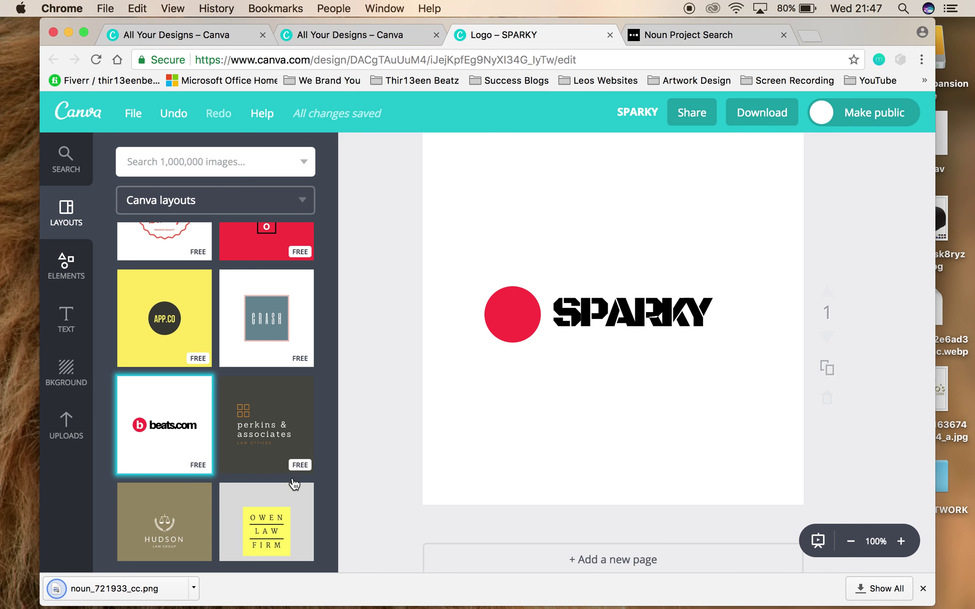
- Upload noun_721933_cc.png from Downloads and drag it onto the logo page
left_click(65, 427)
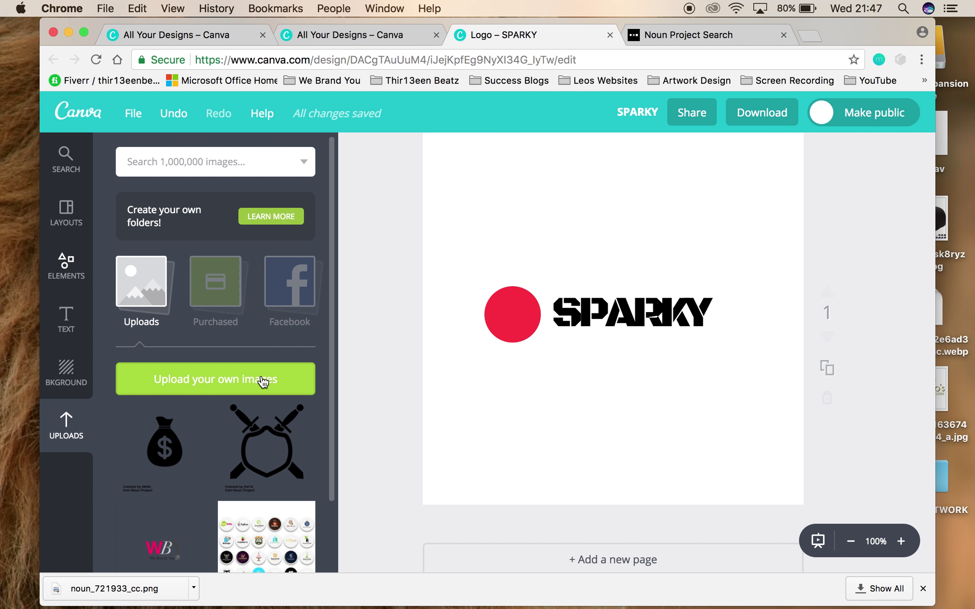
left_click(263, 381)
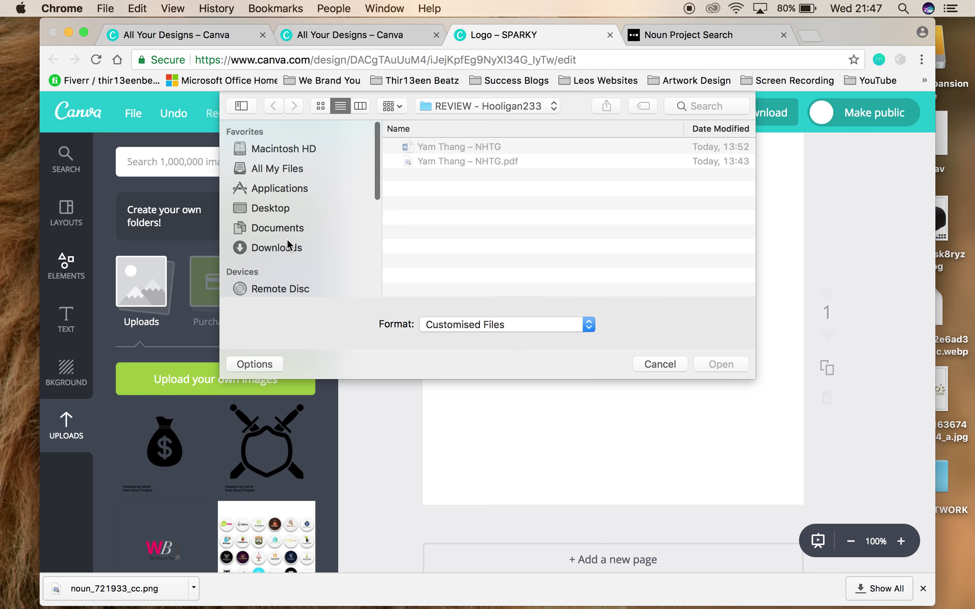
left_click(284, 248)
double_click(451, 145)
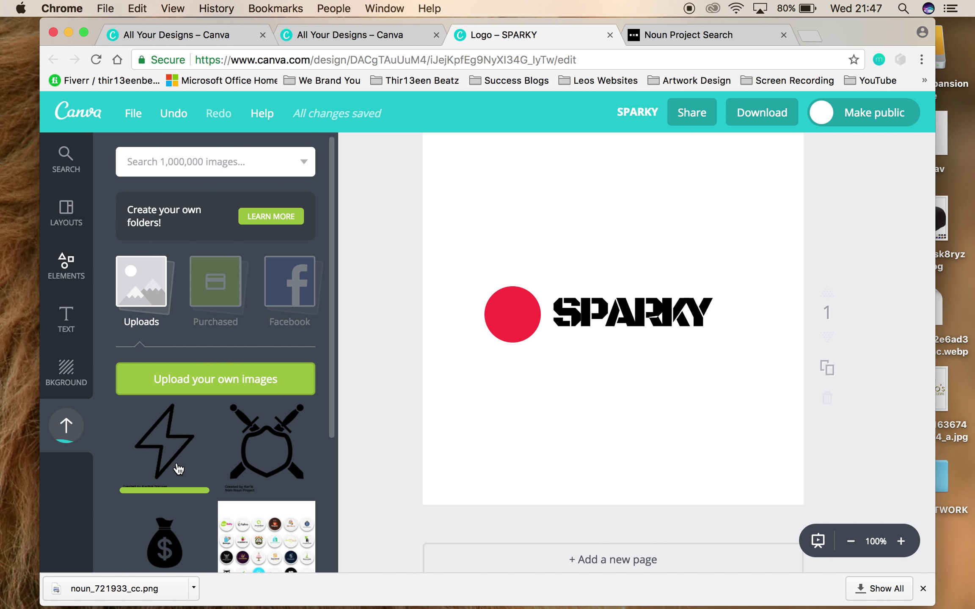
left_click_drag(169, 467, 573, 372)
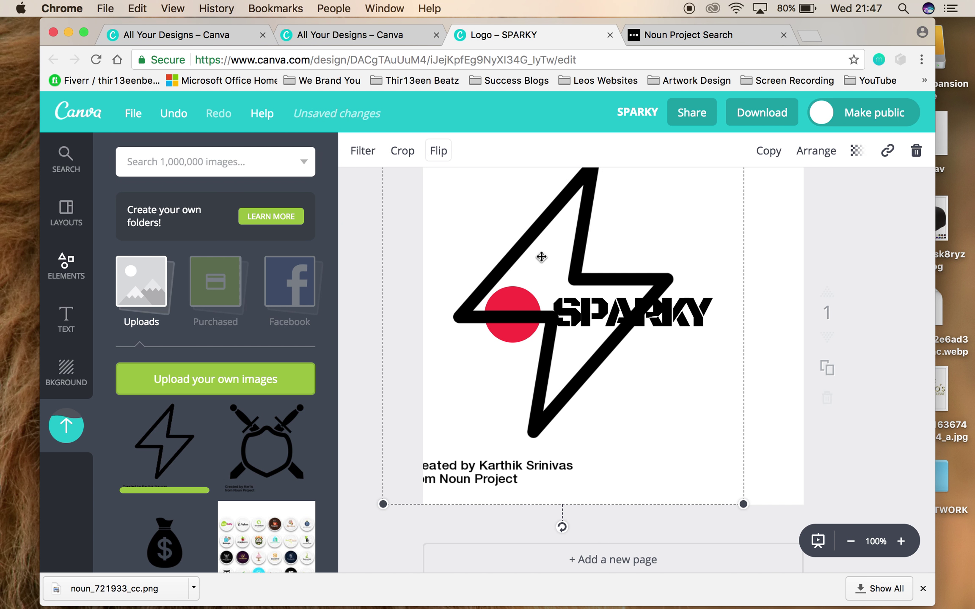
- Move the lightning bolt image right and crop off its credit text
left_click_drag(585, 278, 629, 285)
left_click(412, 154)
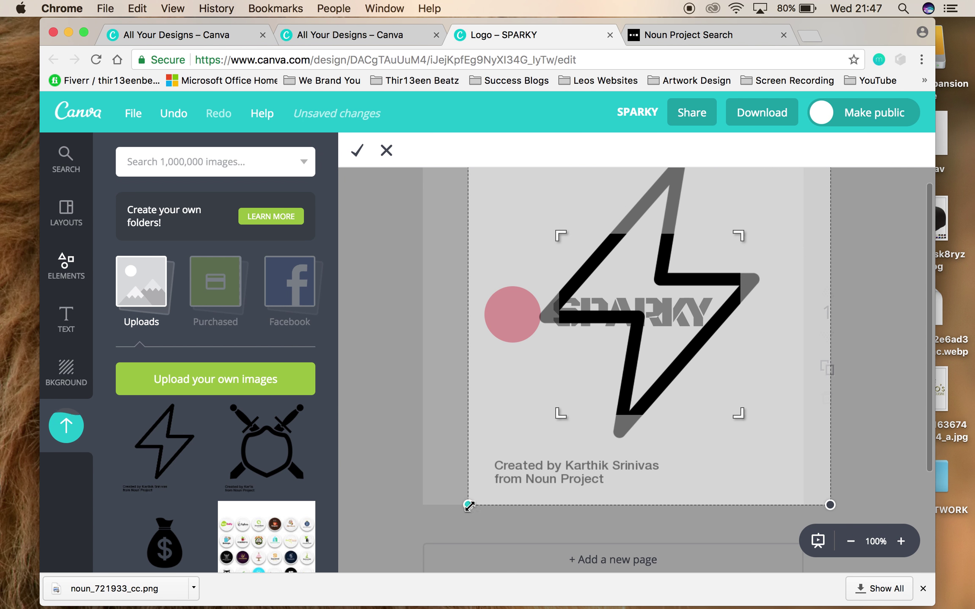
left_click_drag(563, 413, 536, 443)
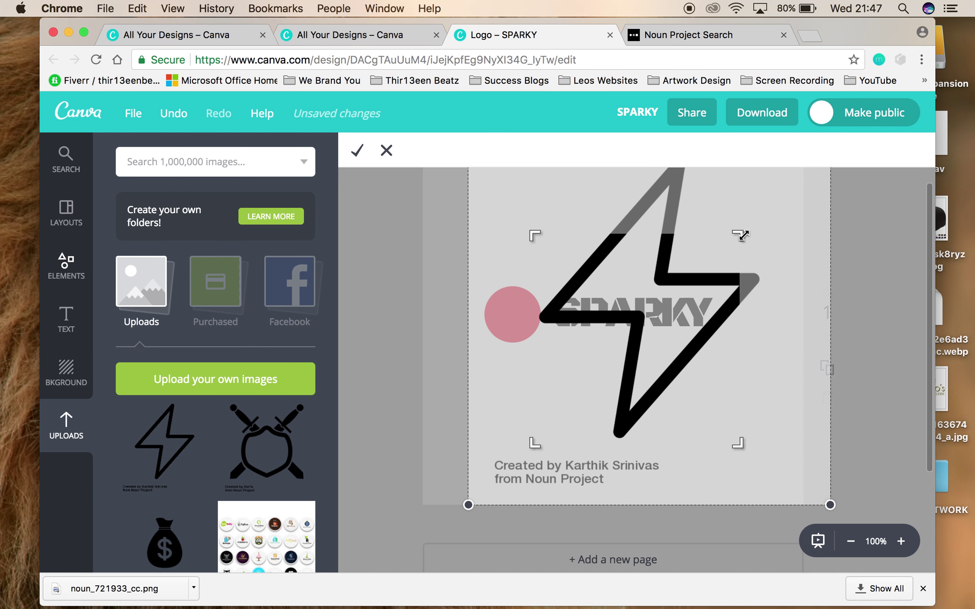
left_click_drag(740, 235, 781, 173)
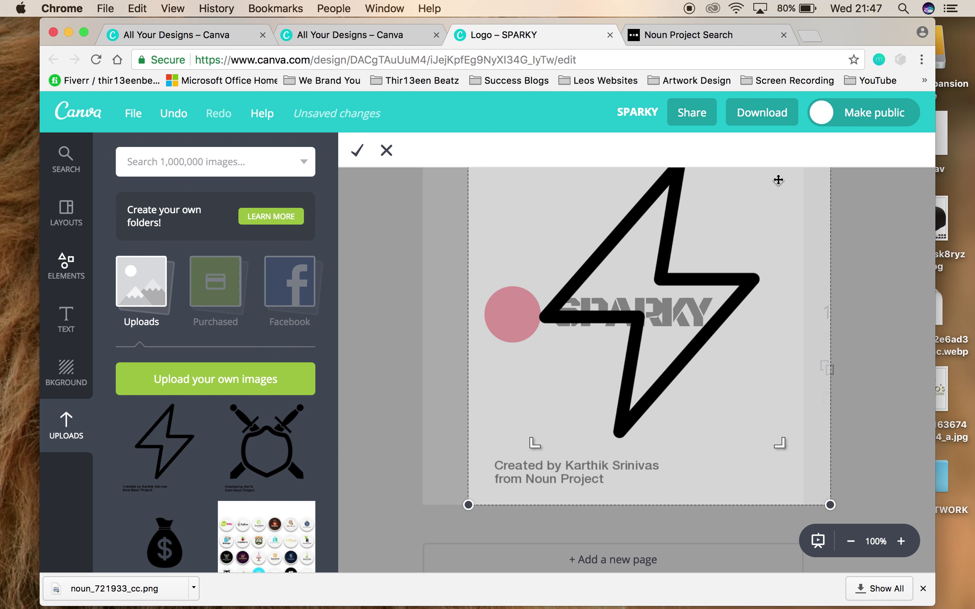
scroll(782, 173, "up", 3)
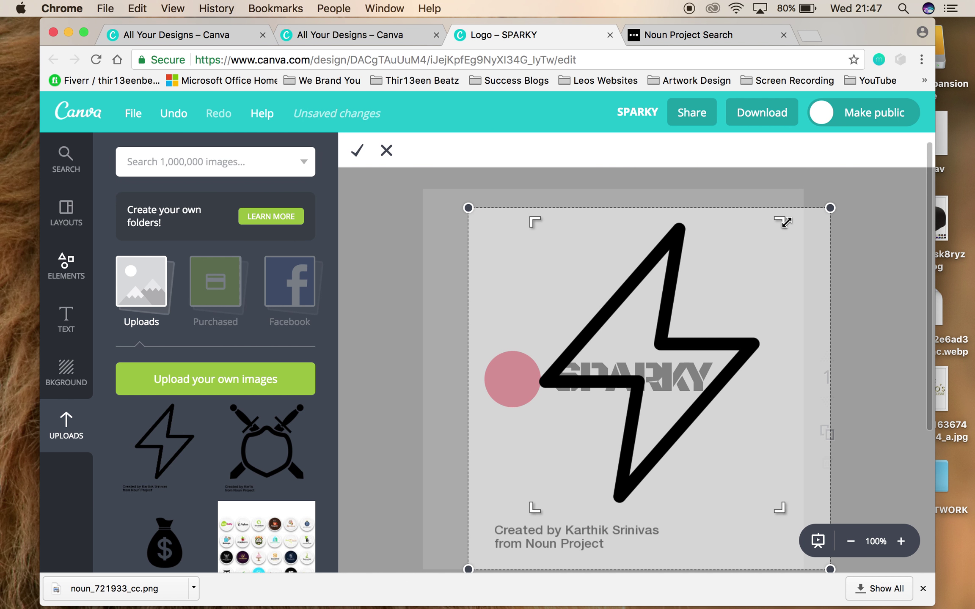
key("Return")
- Shrink the cropped bolt so it sits inside the red circle
left_click_drag(782, 507, 514, 318)
scroll(571, 350, "down", 3)
scroll(577, 337, "up", 3)
scroll(557, 356, "up", 2)
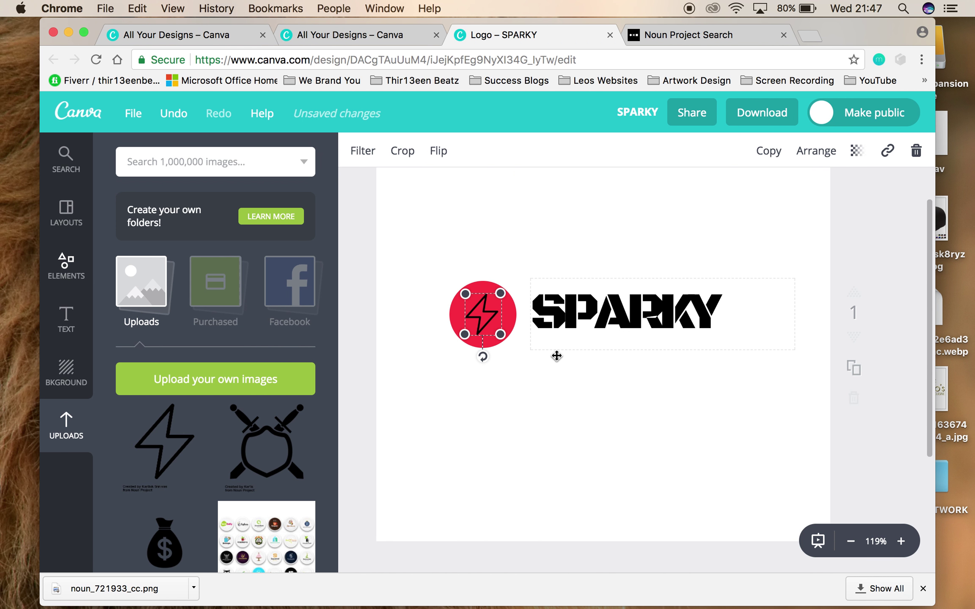
- Shift SPARKY slightly left toward the circle and resize the bolt to fit inside it
left_click(540, 385)
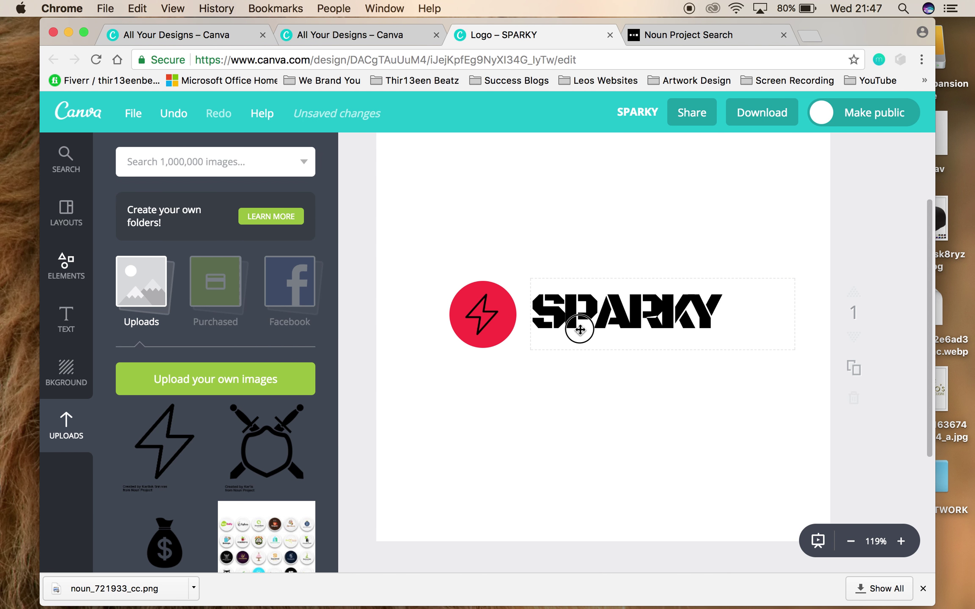
left_click_drag(577, 326, 571, 331)
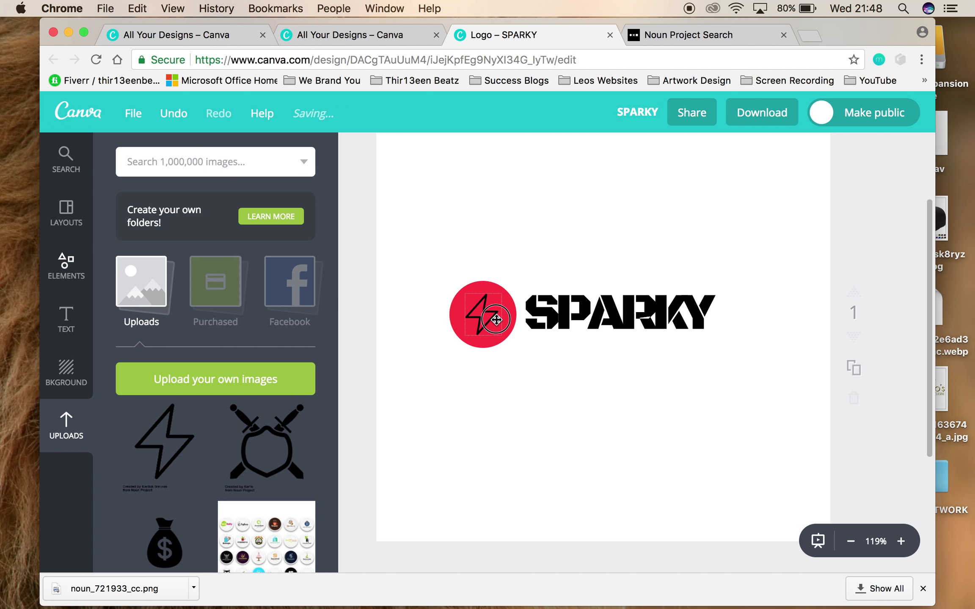
left_click(494, 318)
left_click_drag(501, 293, 503, 291)
left_click(528, 401)
left_click(493, 333)
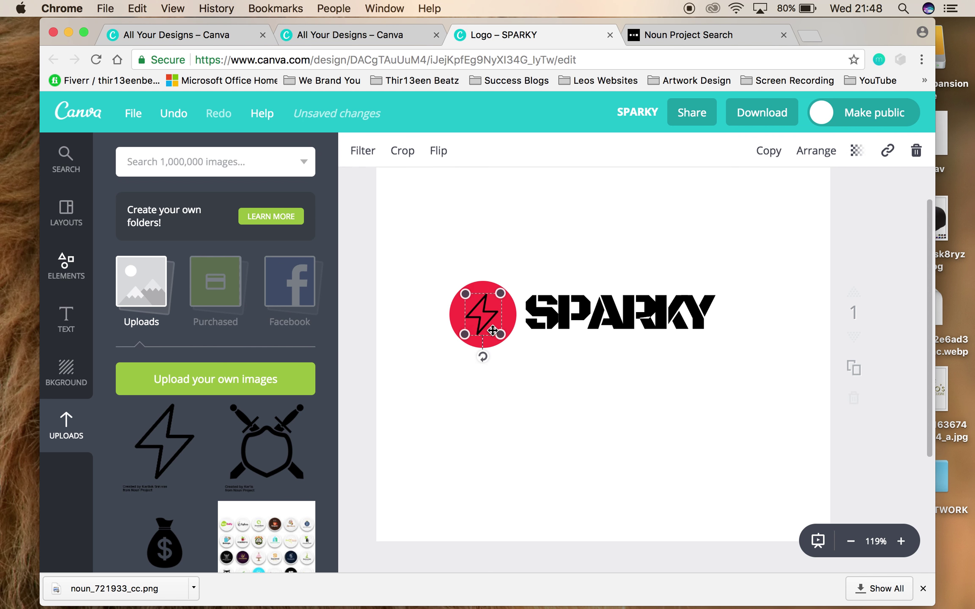
left_click(481, 345)
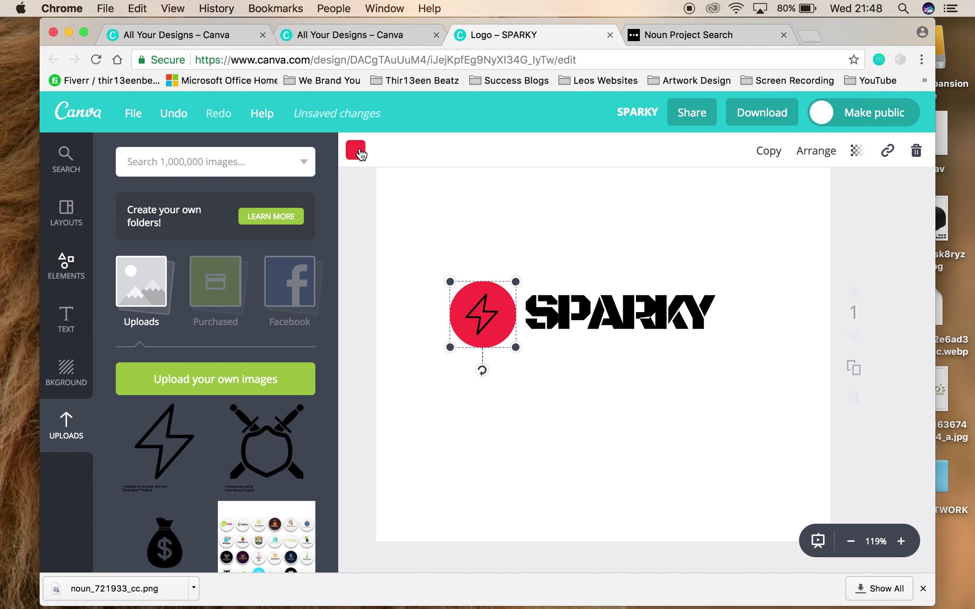
- Recolour the logo circle from red to custom blue 1b24ff
left_click(355, 150)
left_click(367, 223)
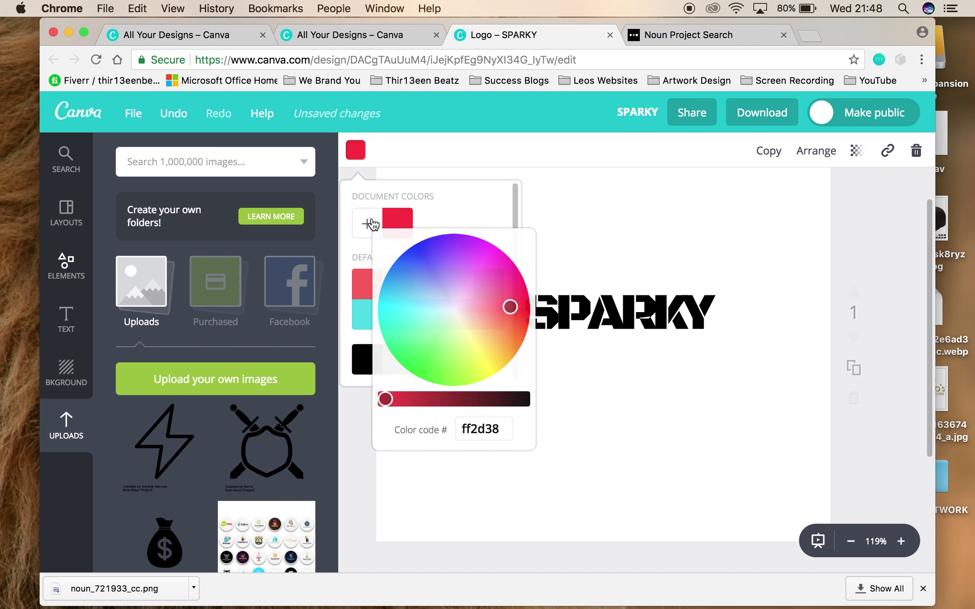
left_click_drag(419, 273, 421, 256)
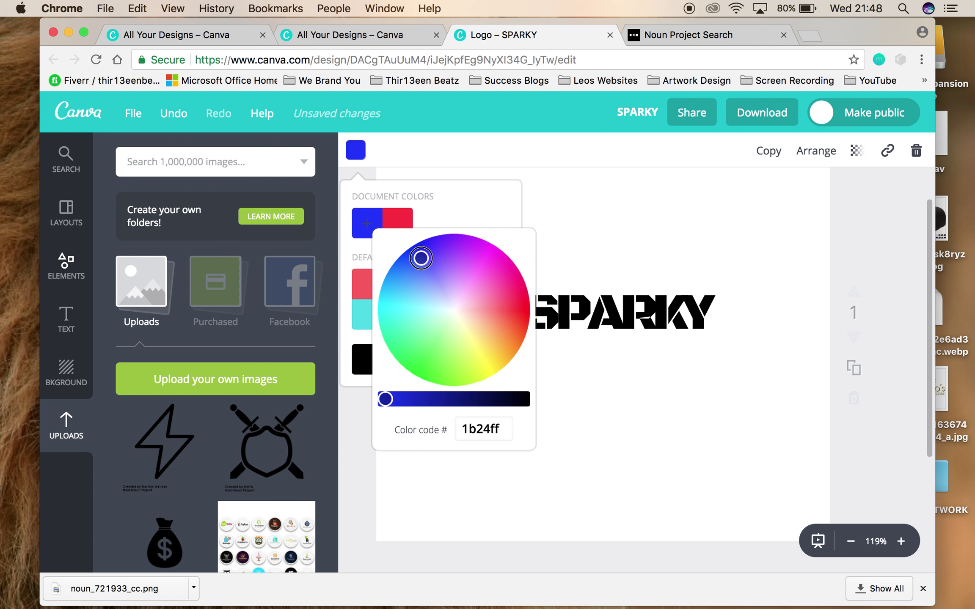
left_click(566, 262)
left_click(550, 326)
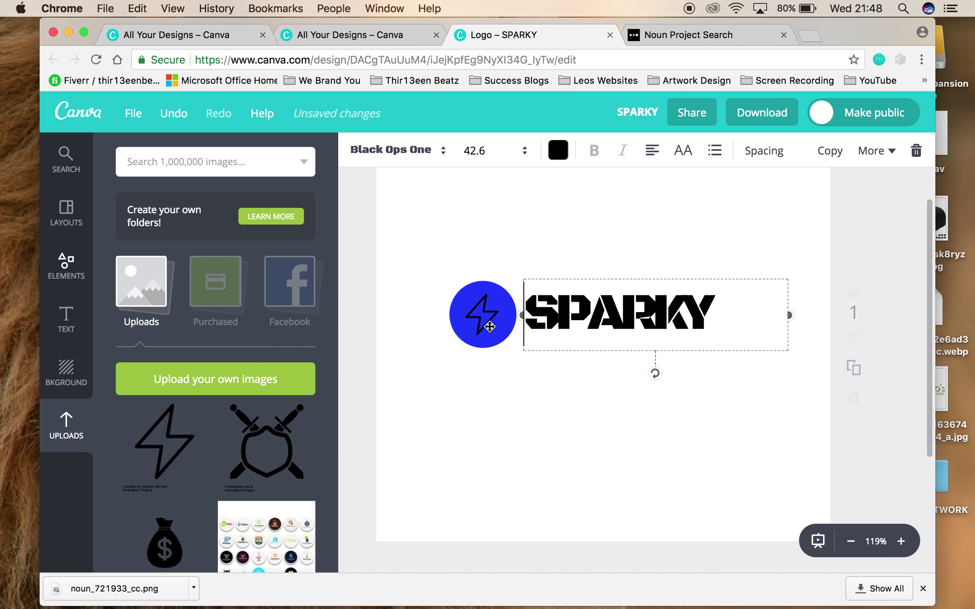
left_click(482, 313)
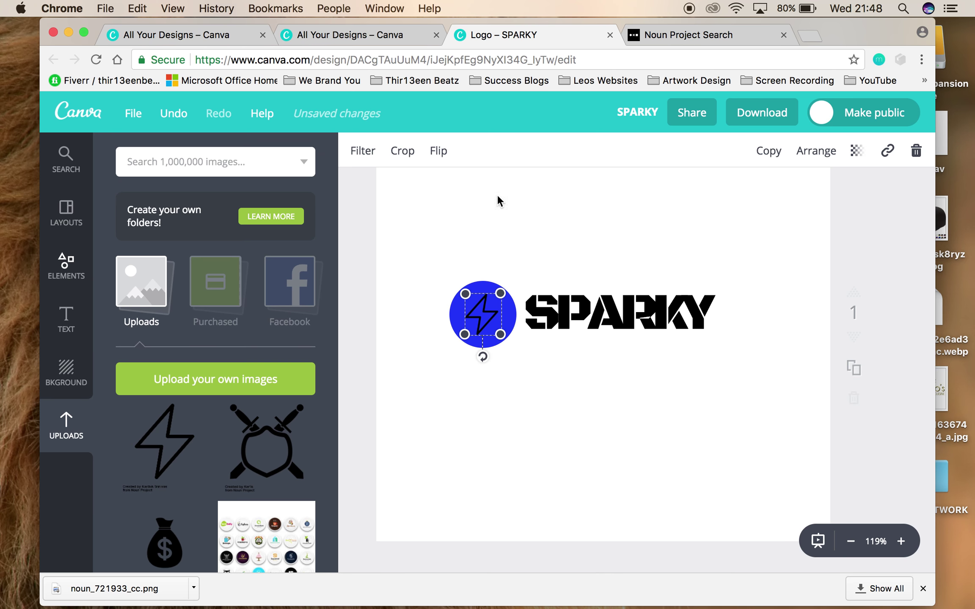
left_click(559, 235)
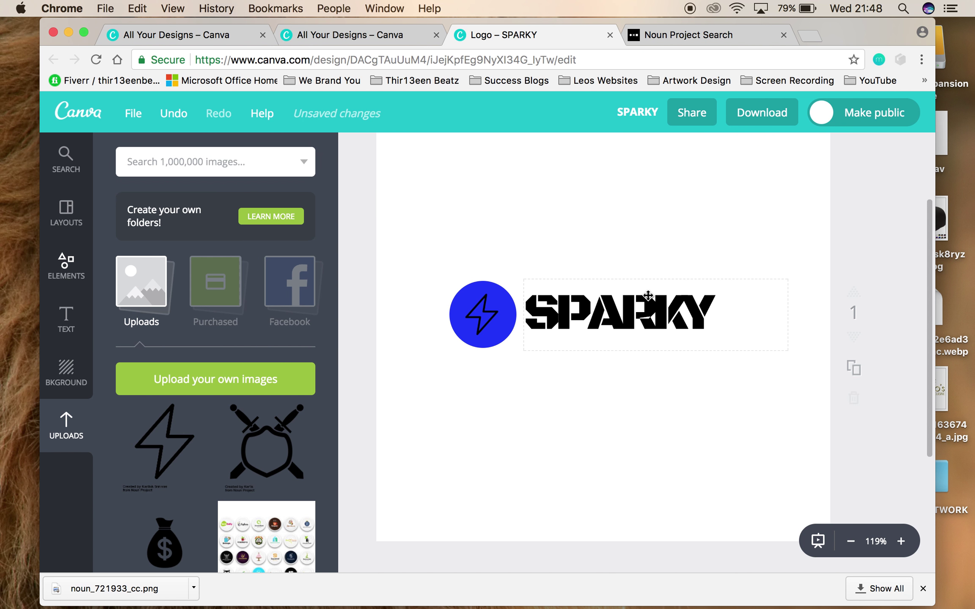